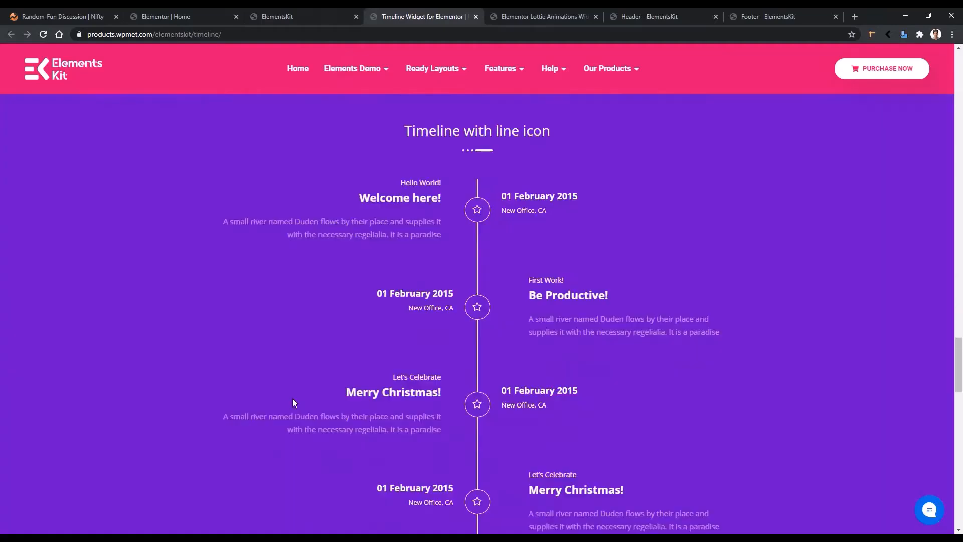
- Look through the line icon timeline designs on the ElementsKit timeline demo page
scroll(293, 397, "down", 12)
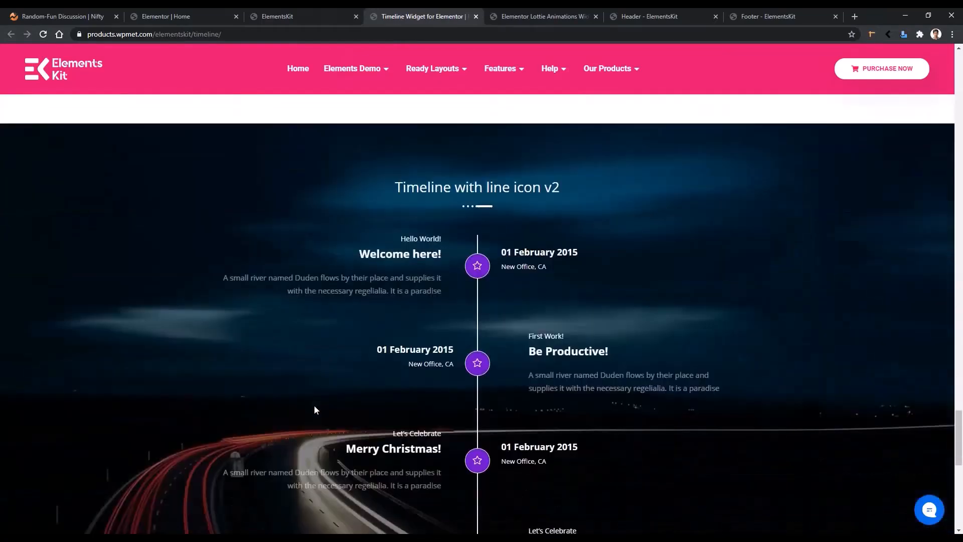
scroll(314, 405, "down", 10)
scroll(313, 405, "up", 8)
scroll(313, 410, "up", 1)
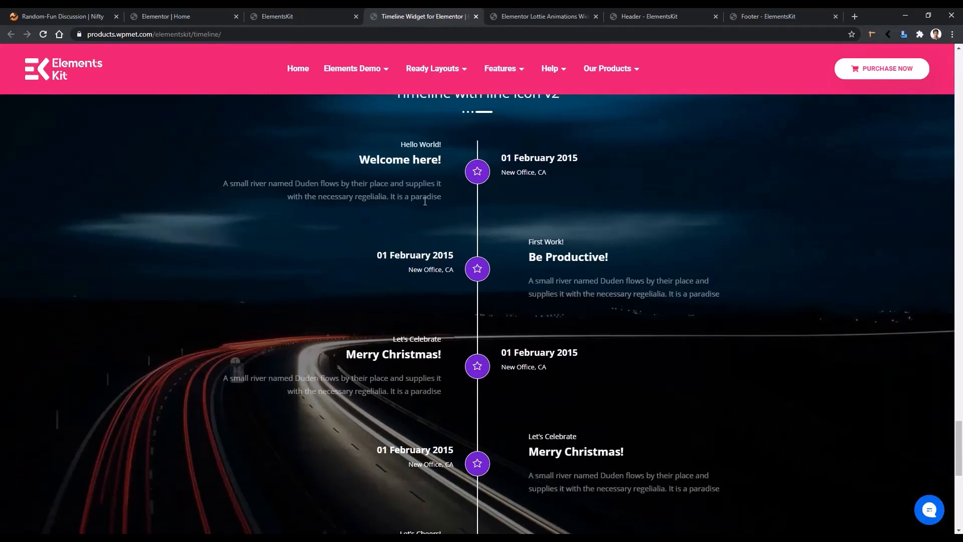
- Switch to the Elementor editor and show the Timeline sections in the ElementsKit template library
left_click(189, 9)
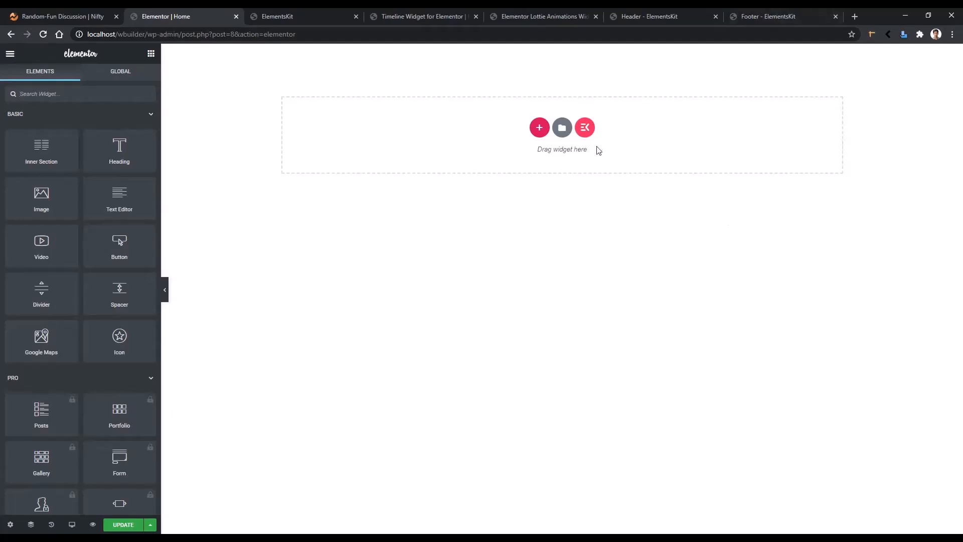
left_click(585, 128)
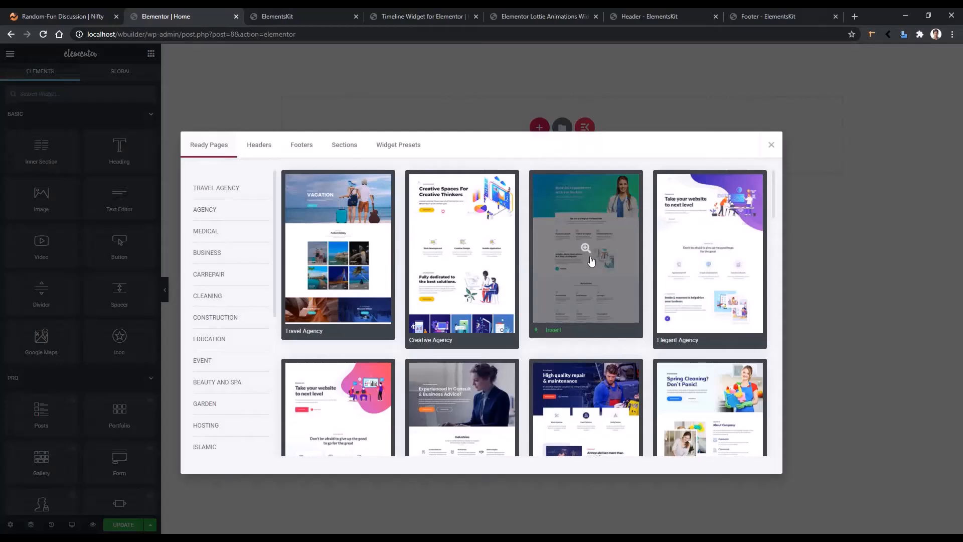
left_click(345, 144)
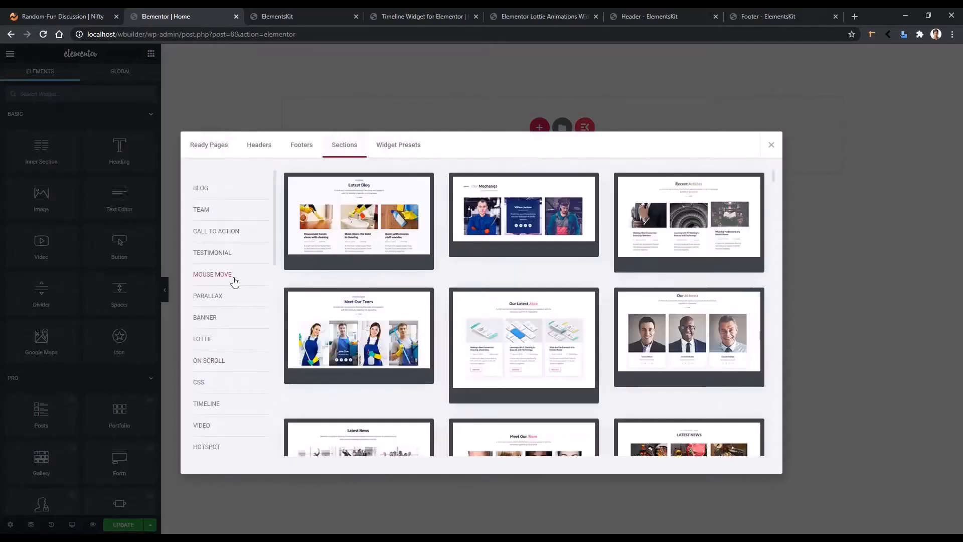
scroll(232, 295, "down", 2)
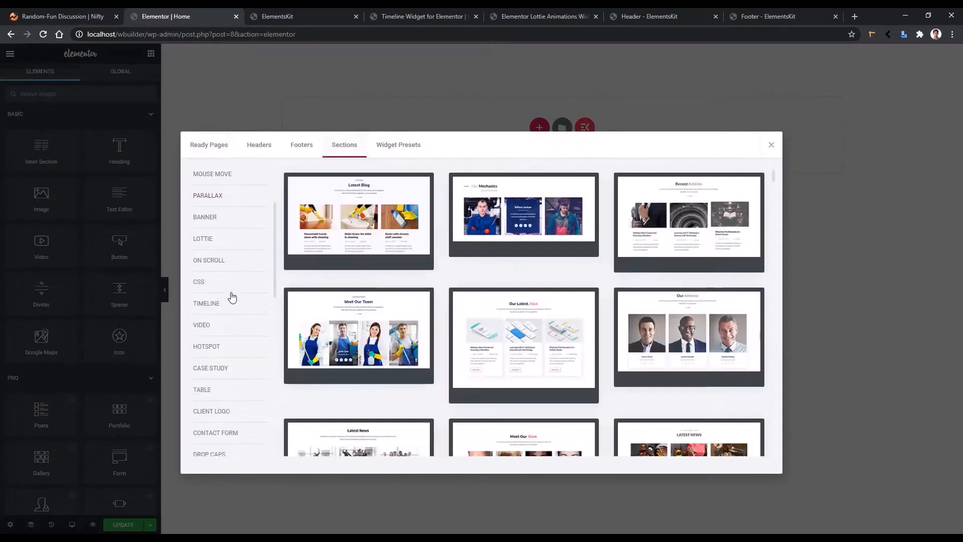
left_click(207, 304)
- Preview the "Success Story" horizontal timeline section and insert it into the page
scroll(451, 298, "down", 2)
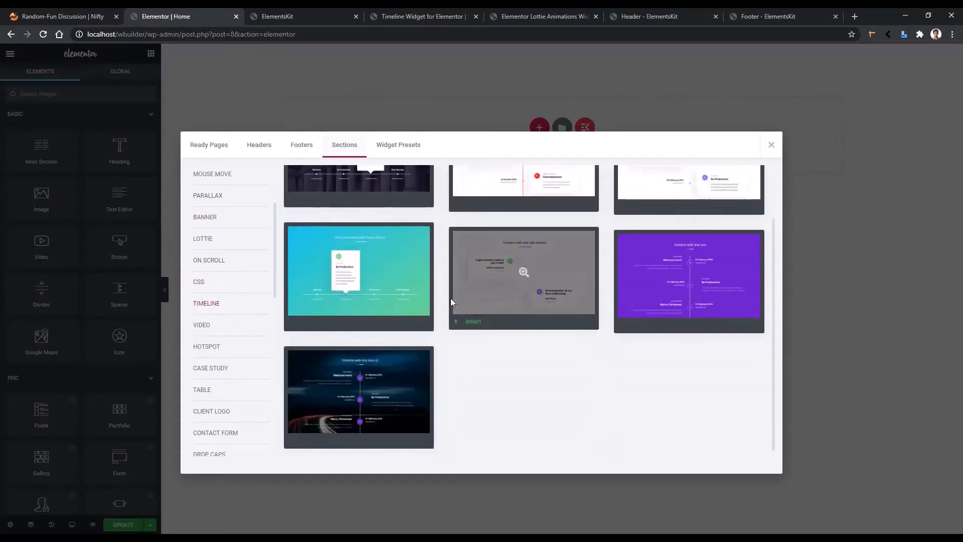
scroll(451, 298, "up", 2)
left_click(363, 235)
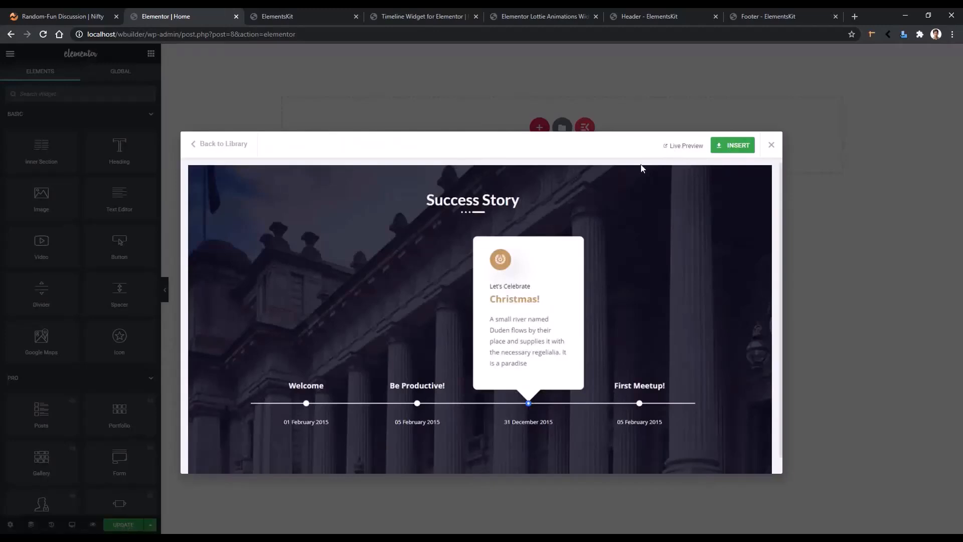
left_click(728, 150)
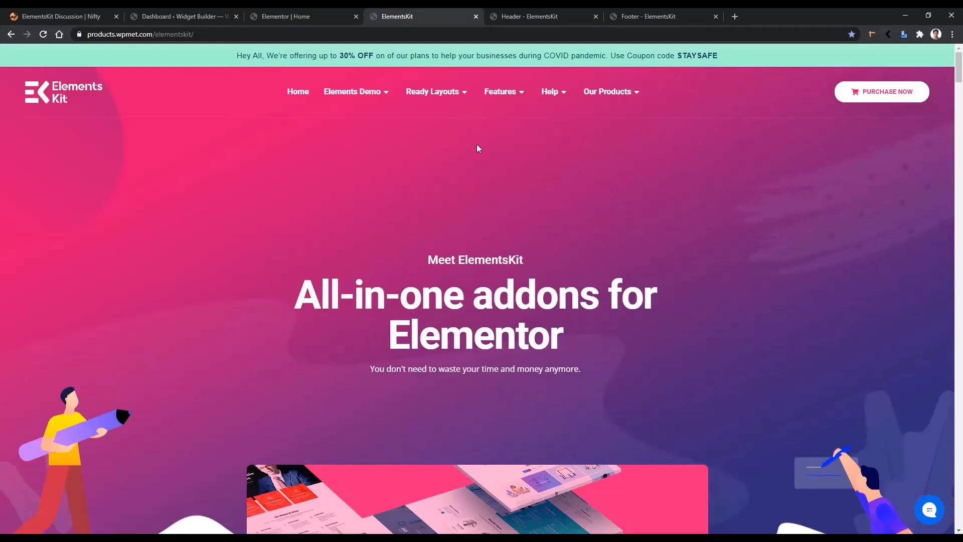
- Examine the ready-made header designs on the ElementsKit header demo page
mouse_move(490, 93)
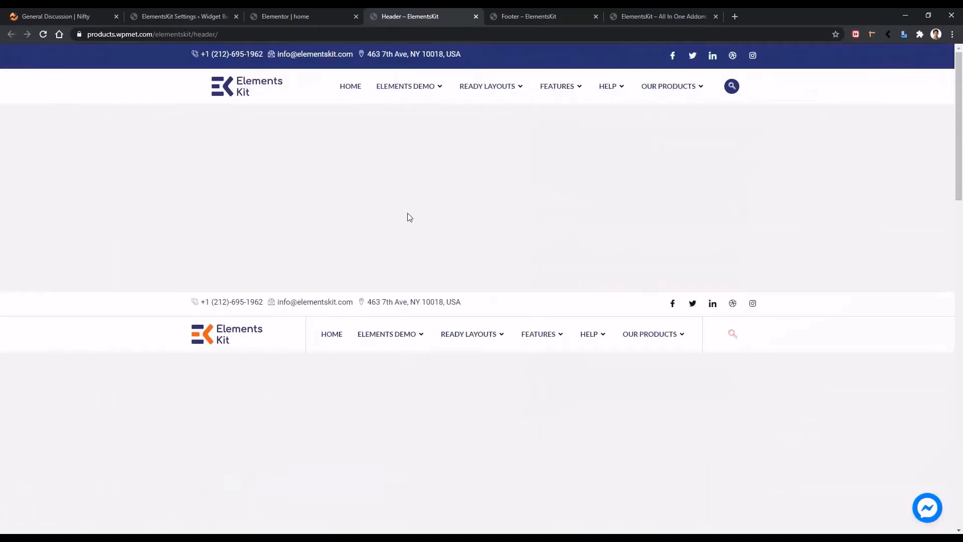
scroll(125, 239, "down", 2)
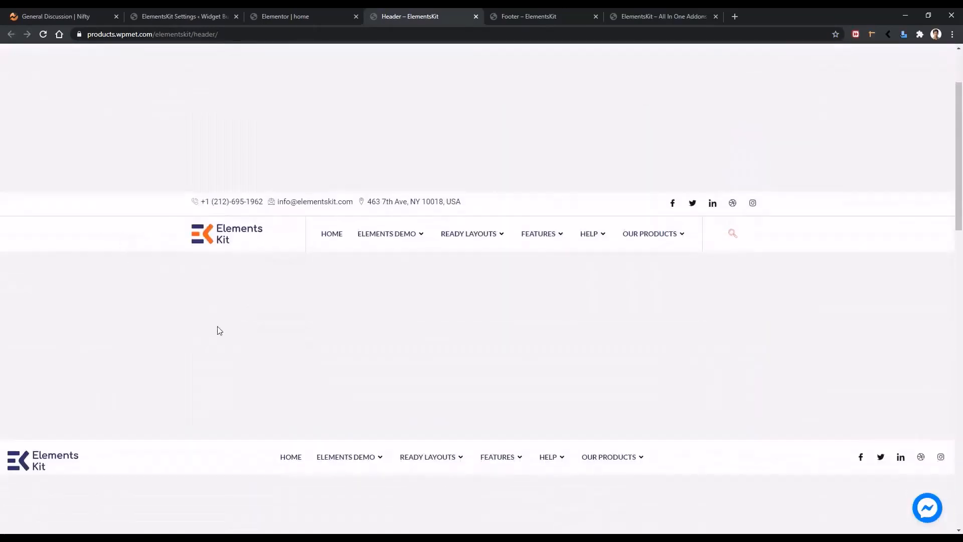
scroll(317, 358, "down", 1)
scroll(351, 354, "down", 2)
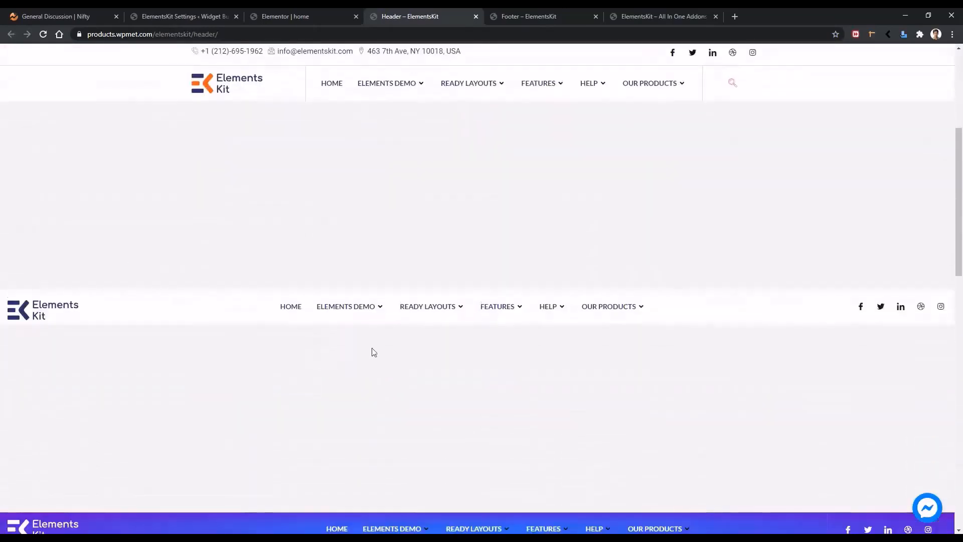
scroll(393, 229, "down", 4)
scroll(306, 297, "down", 3)
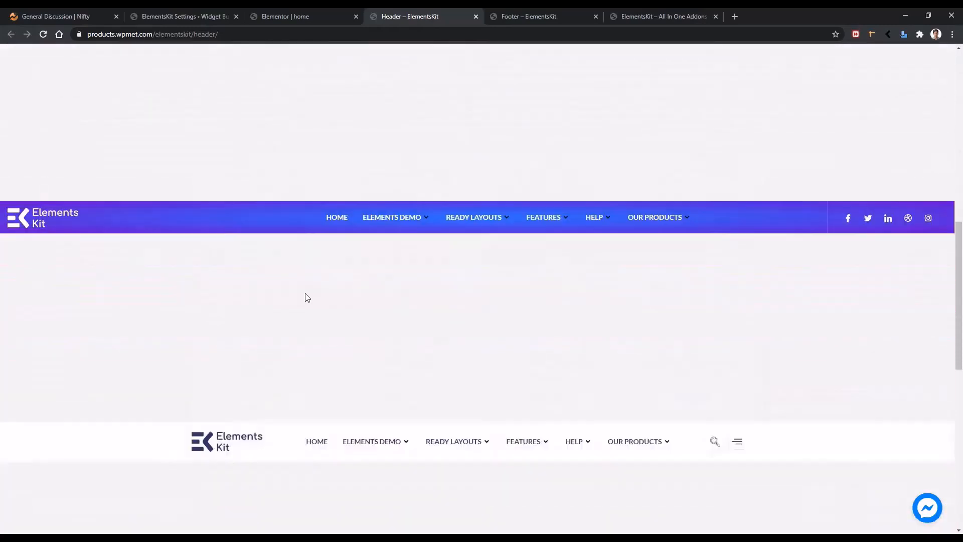
scroll(317, 290, "down", 2)
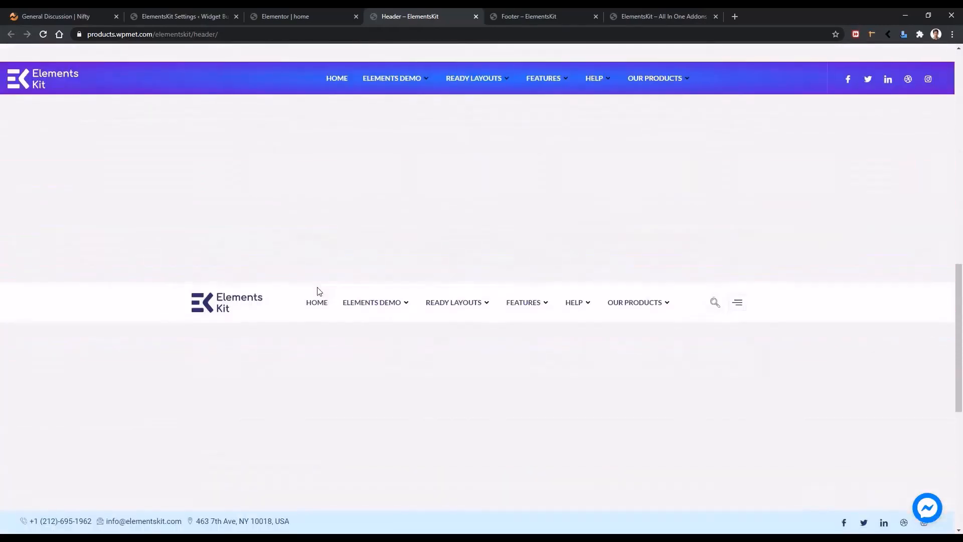
scroll(318, 363, "down", 1)
scroll(318, 363, "down", 2)
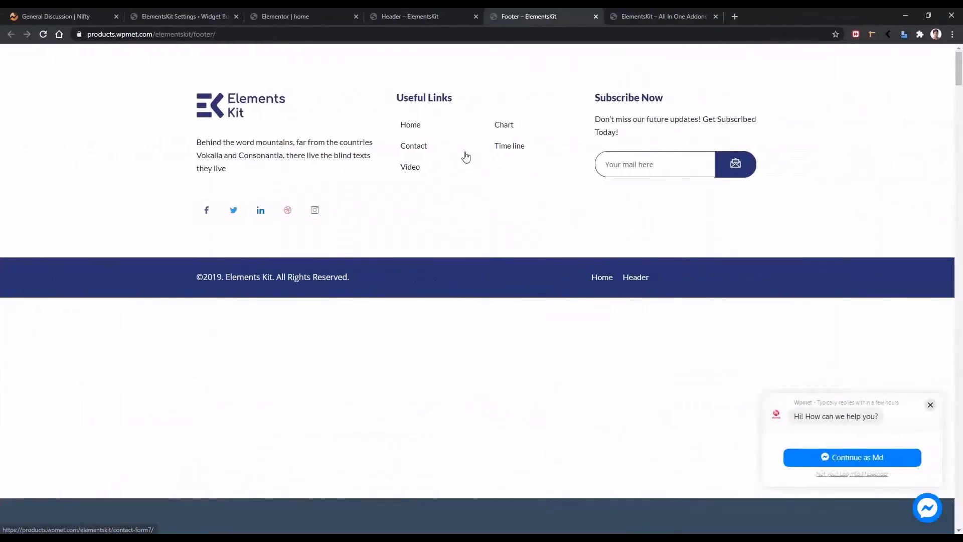
- Examine the footer designs on the ElementsKit footer demo page, including the subscription field and the contact and feed layouts
left_click(634, 165)
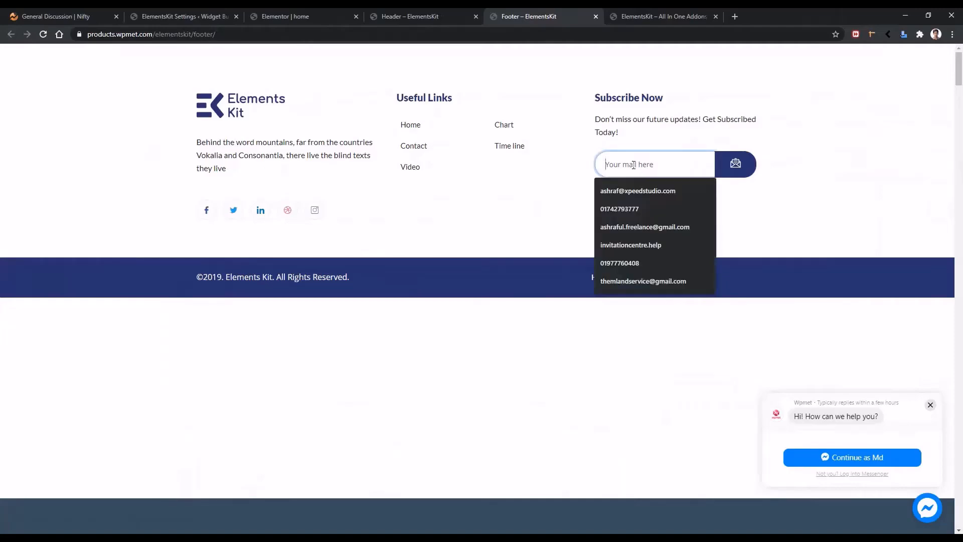
left_click(474, 199)
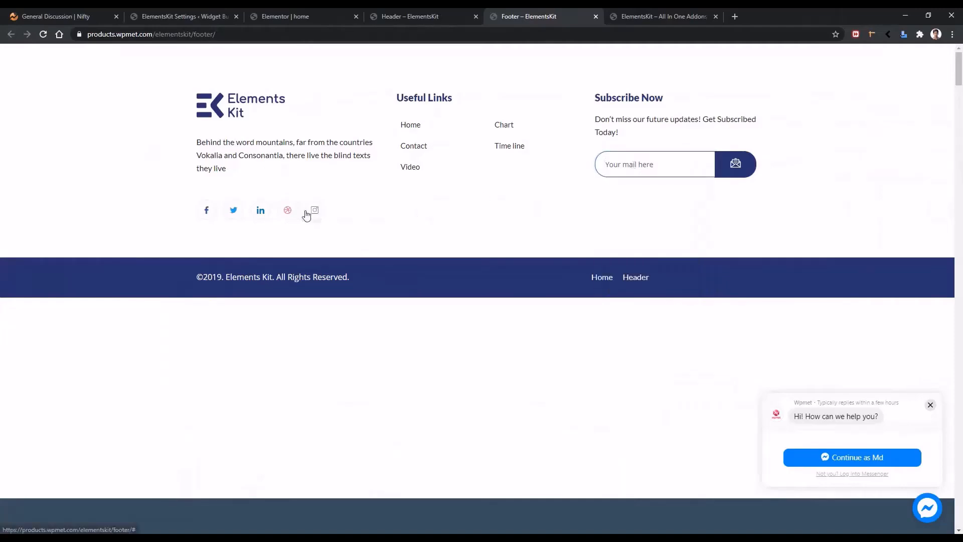
scroll(457, 356, "down", 15)
scroll(456, 356, "down", 6)
scroll(456, 354, "up", 3)
scroll(456, 366, "down", 15)
scroll(351, 305, "down", 1)
scroll(351, 305, "up", 8)
scroll(424, 290, "down", 5)
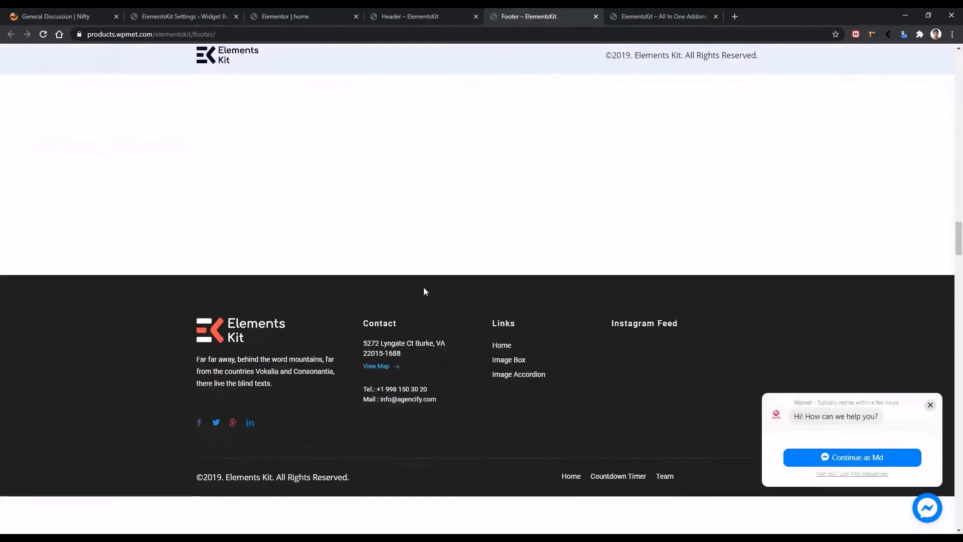
scroll(422, 289, "down", 11)
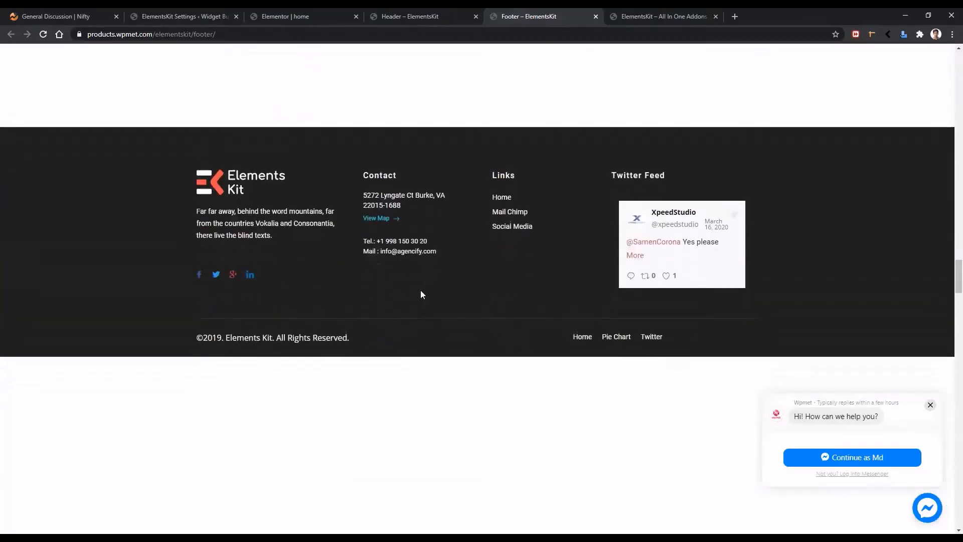
scroll(422, 294, "down", 3)
scroll(422, 294, "up", 1)
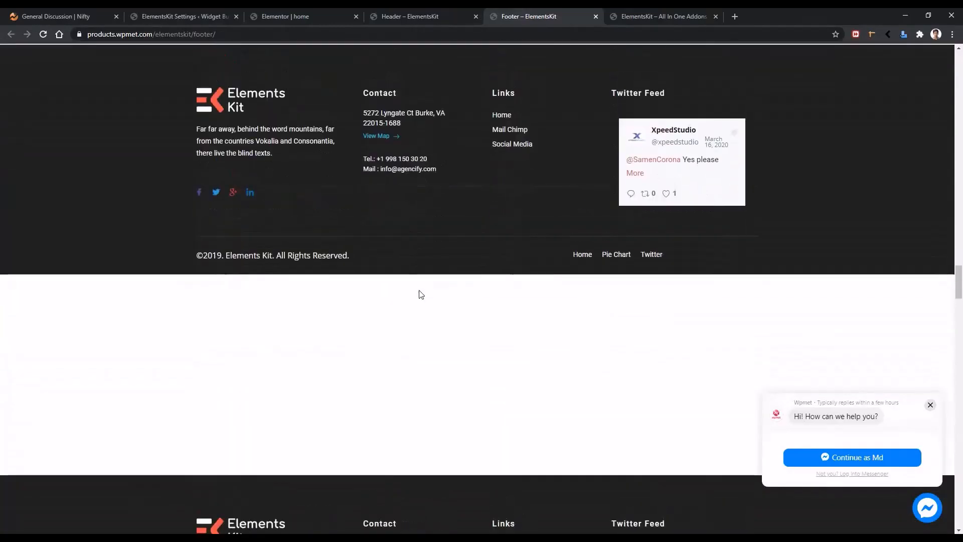
- Switch to the WordPress admin and start a new template in ElementsKit's Header Footer section
key("ctrl+2")
left_click(28, 125)
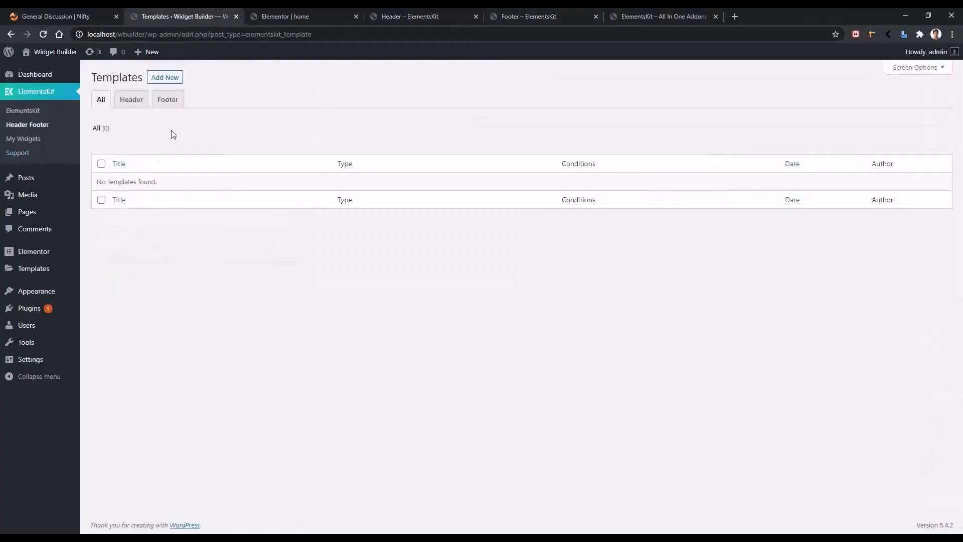
left_click(161, 78)
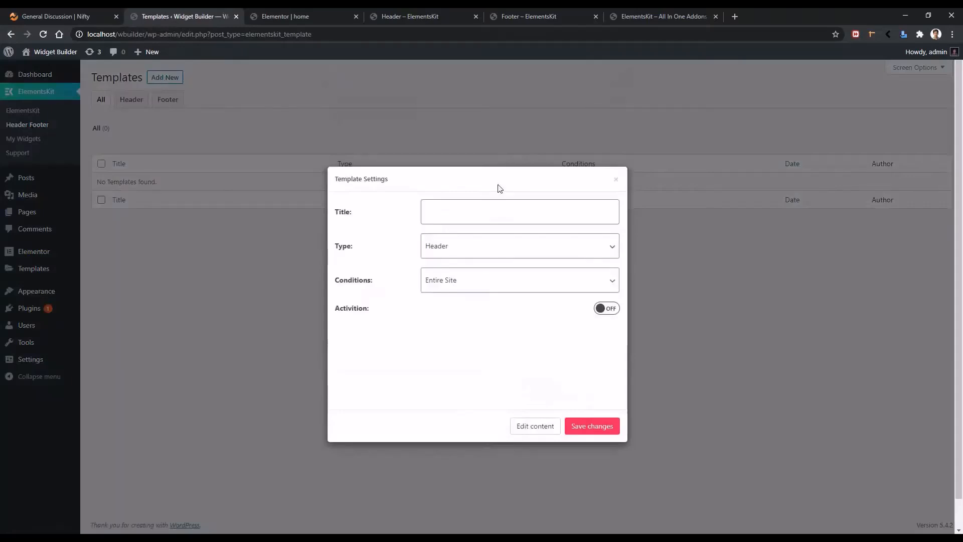
- Title the new template "header" and choose Header as its type
left_click(474, 211)
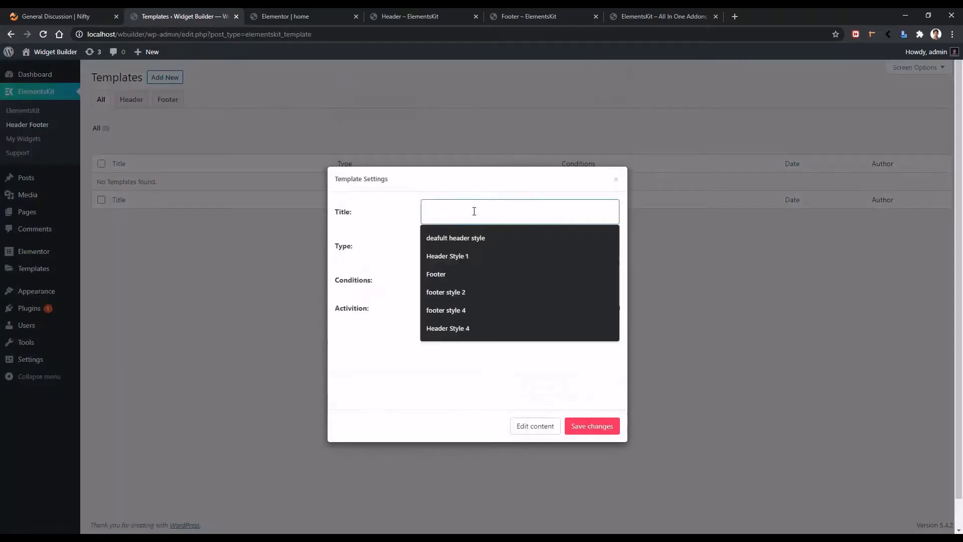
type("home one")
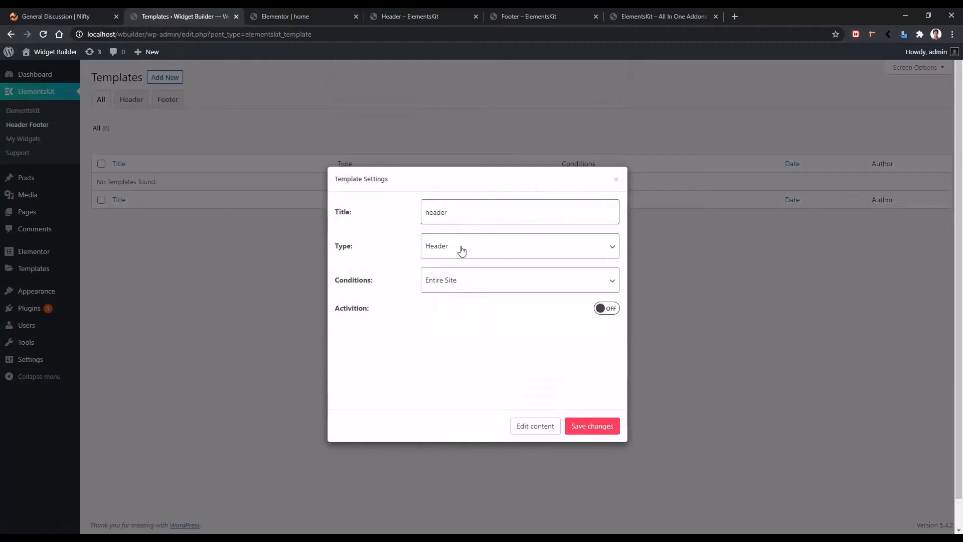
left_click(464, 250)
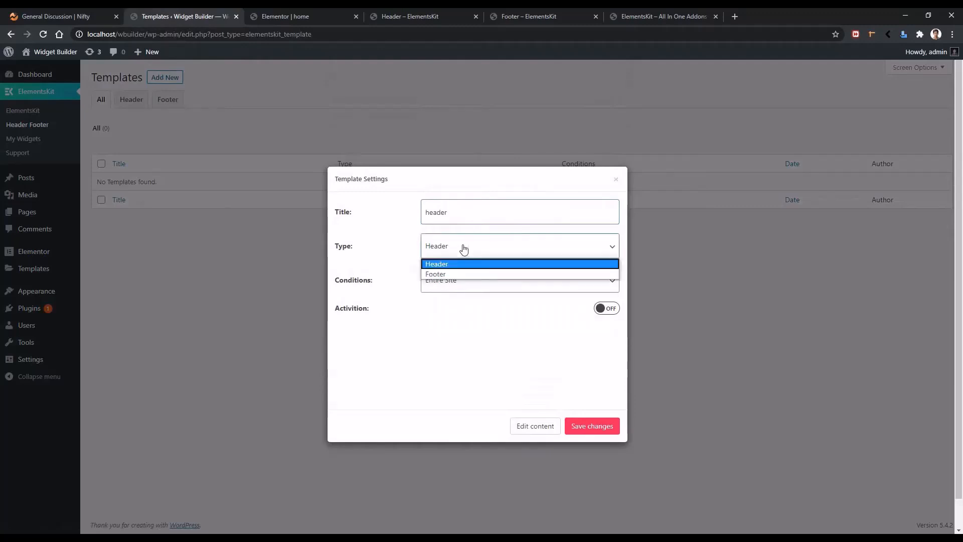
left_click(465, 253)
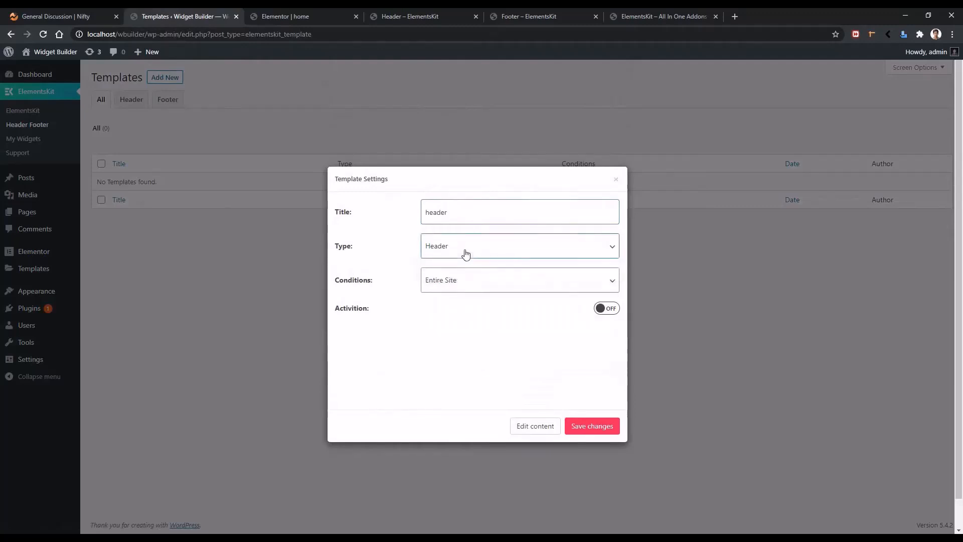
left_click(465, 254)
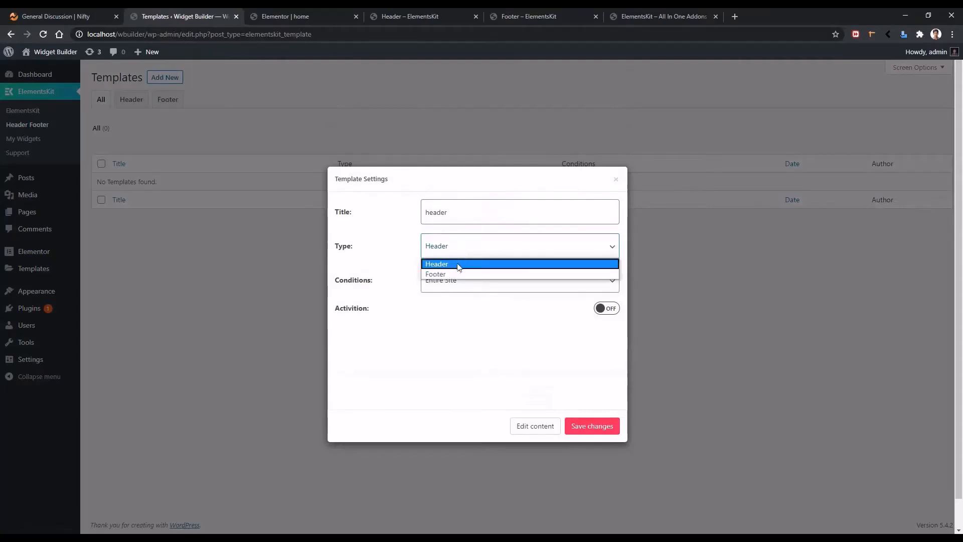
left_click(464, 248)
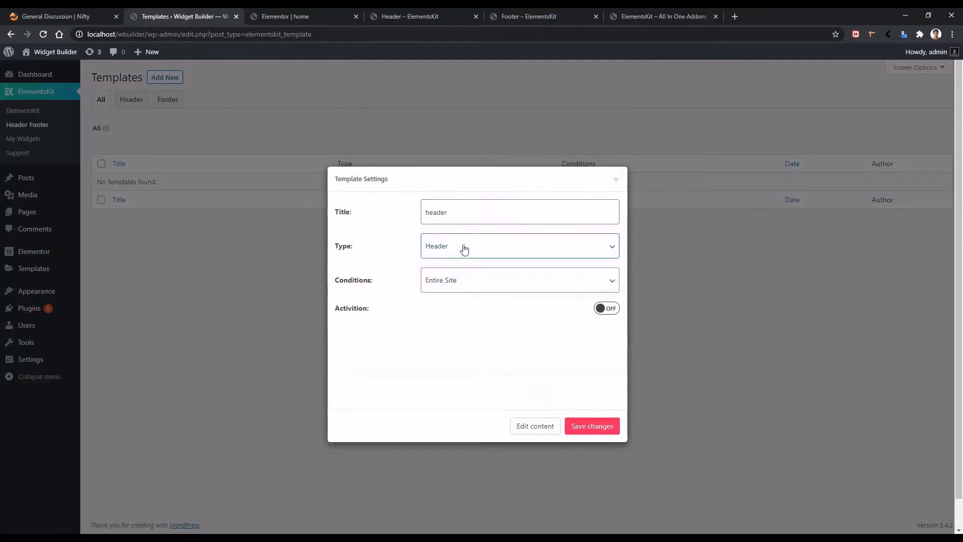
- Try the Singular condition with All Singulars and the Archive condition for the header template
left_click(455, 291)
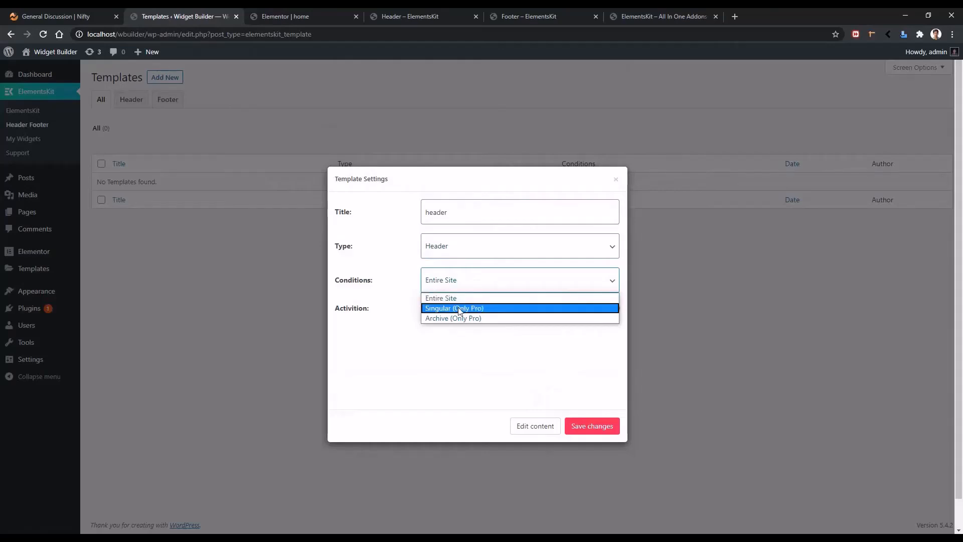
left_click(459, 309)
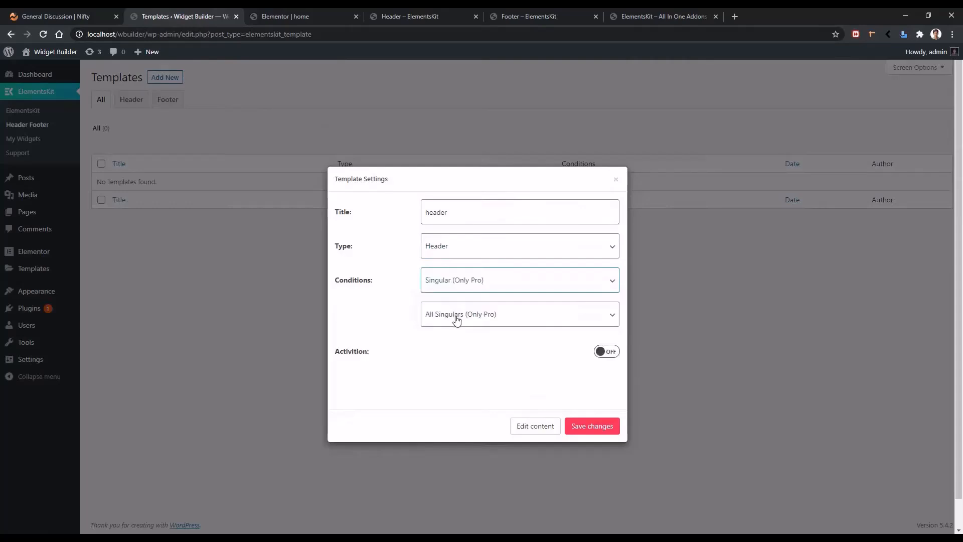
left_click(457, 319)
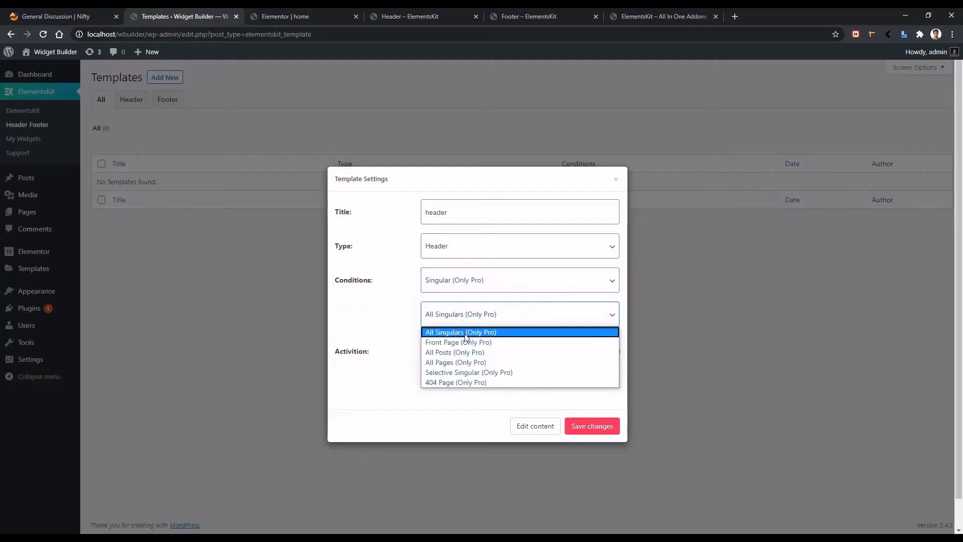
left_click(465, 338)
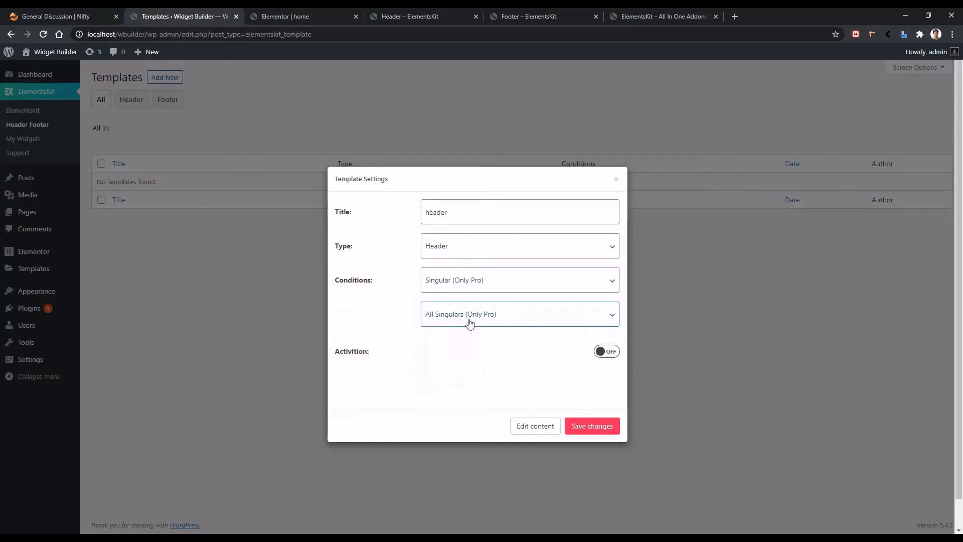
left_click(479, 284)
left_click(459, 319)
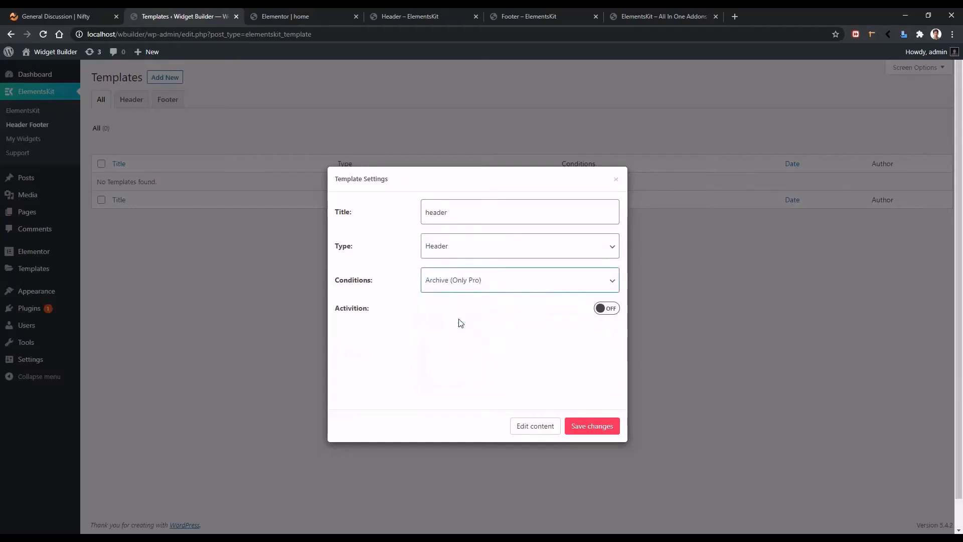
- Set the header template's condition to Entire Site and turn its activation on
left_click(472, 280)
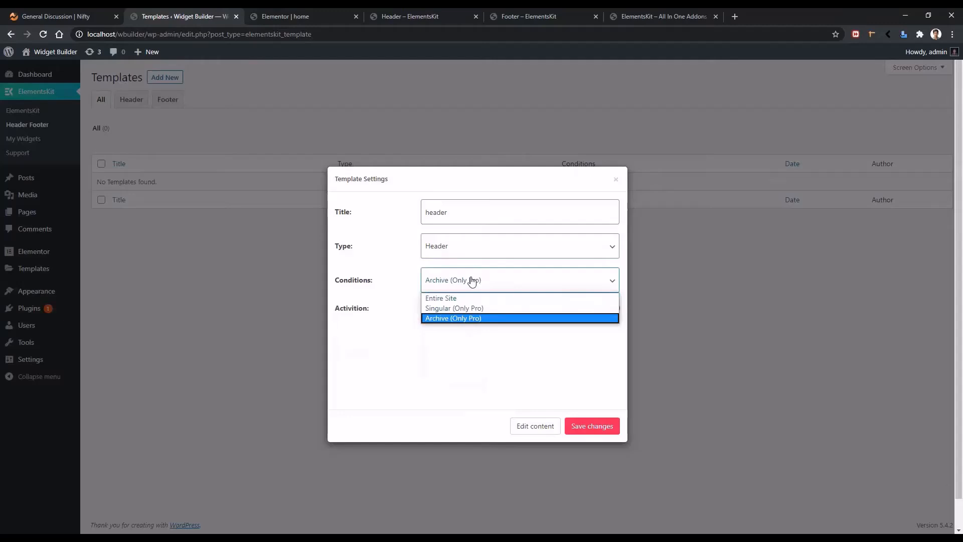
left_click(464, 299)
left_click(599, 311)
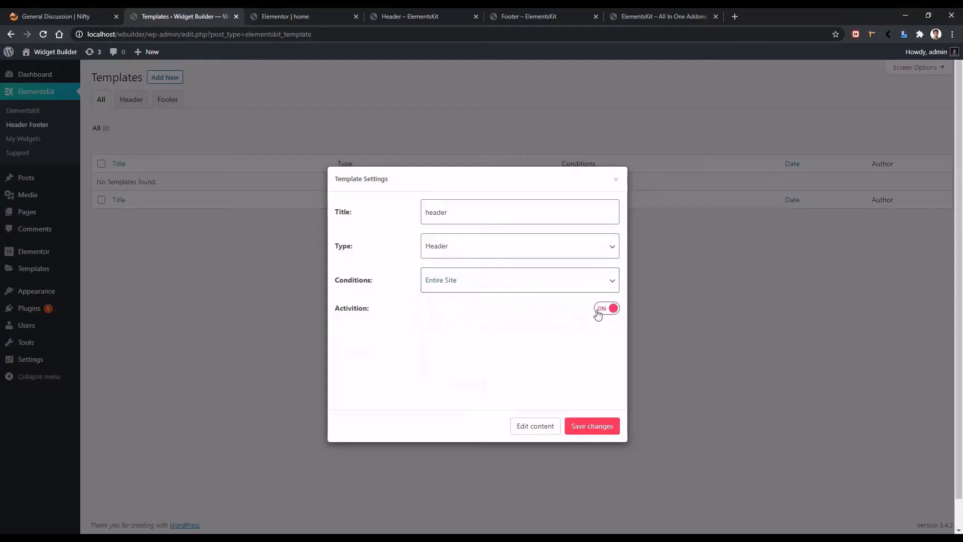
- Save the header template, reopen its settings from the template list and open its content in Elementor
left_click(586, 427)
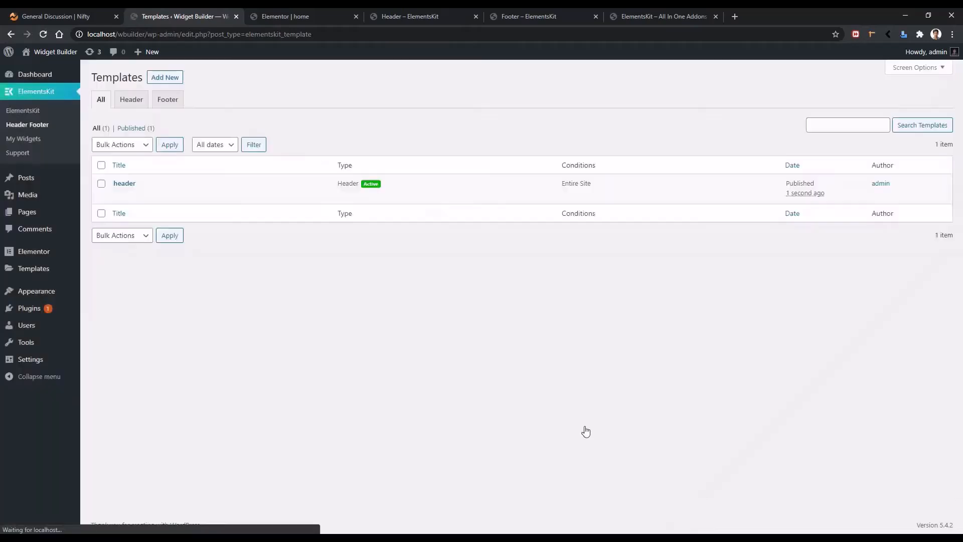
left_click(118, 195)
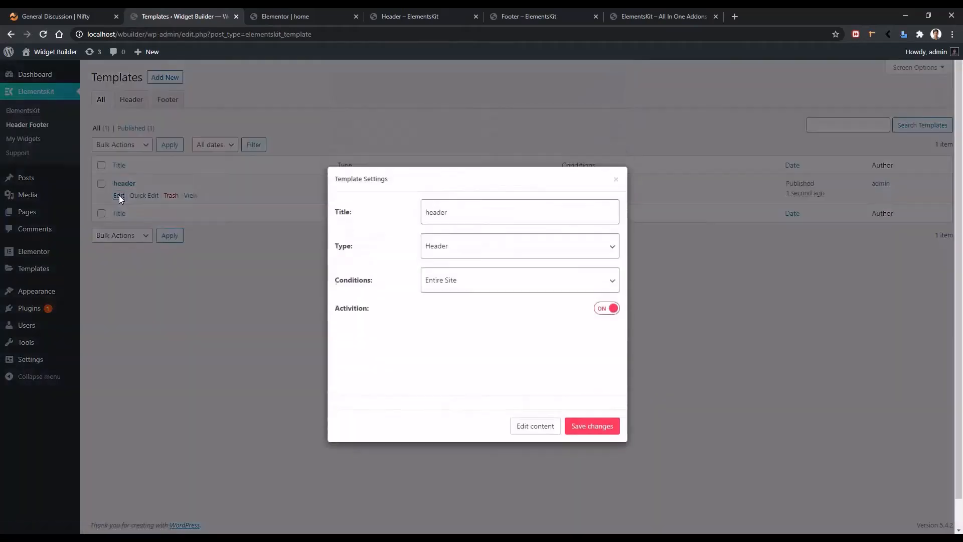
left_click(523, 432)
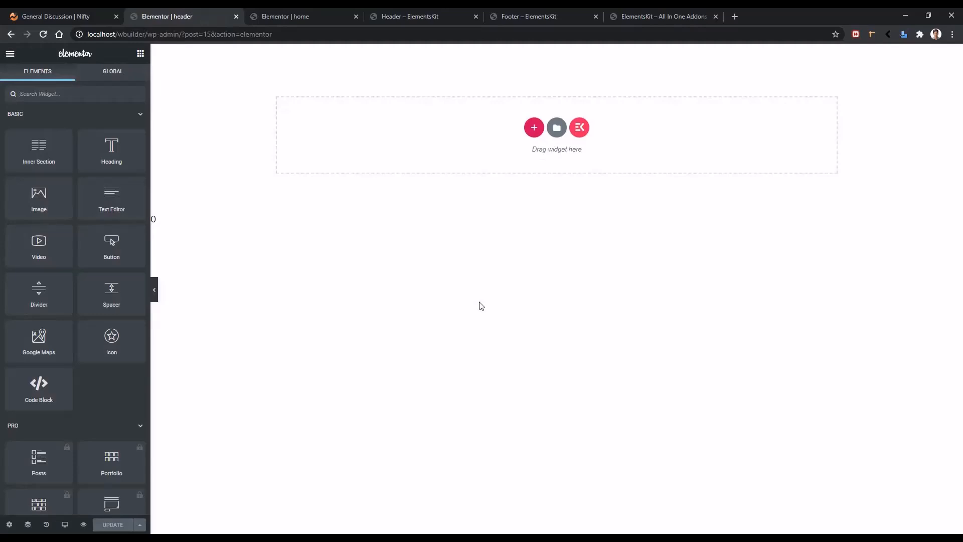
- Open the ElementsKit library's header designs, filter them to White and Sky and choose the first design
left_click(580, 128)
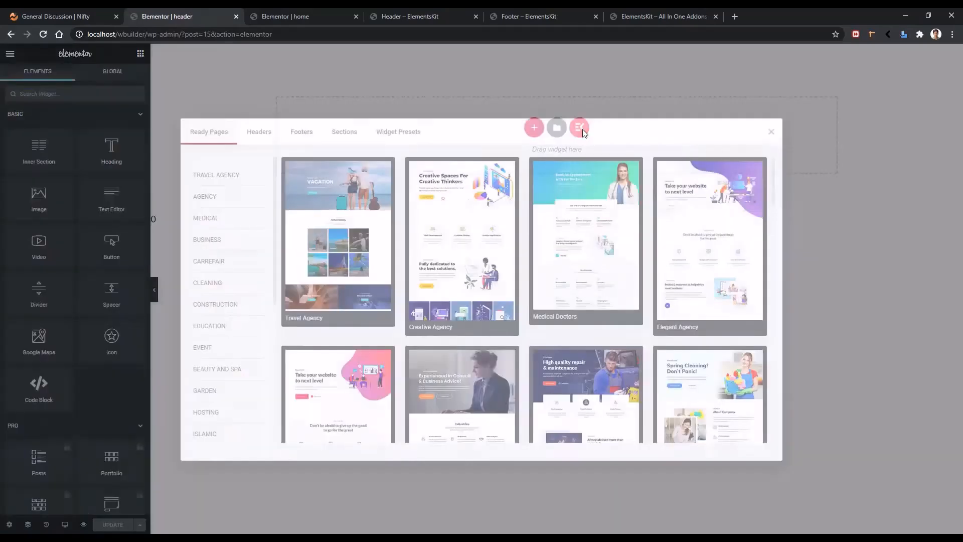
left_click(270, 131)
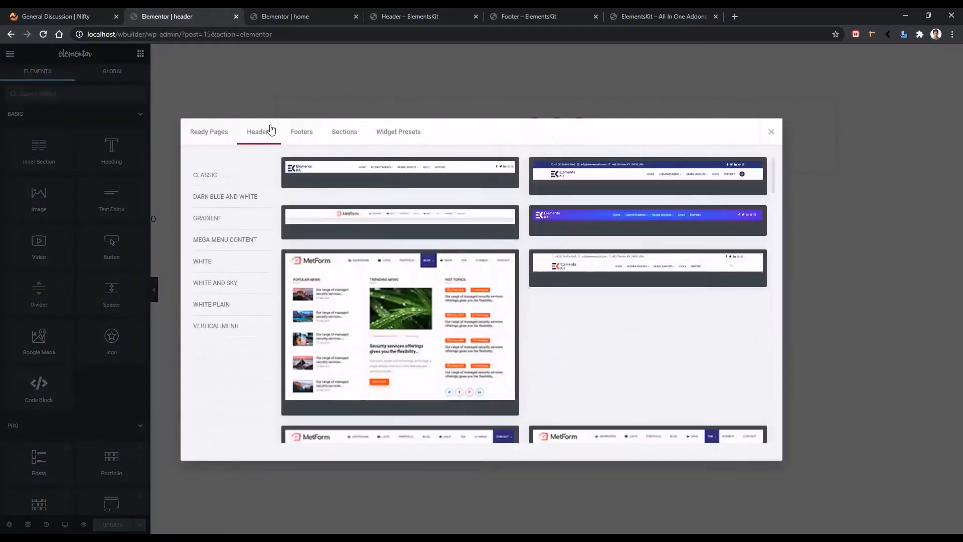
mouse_move(492, 345)
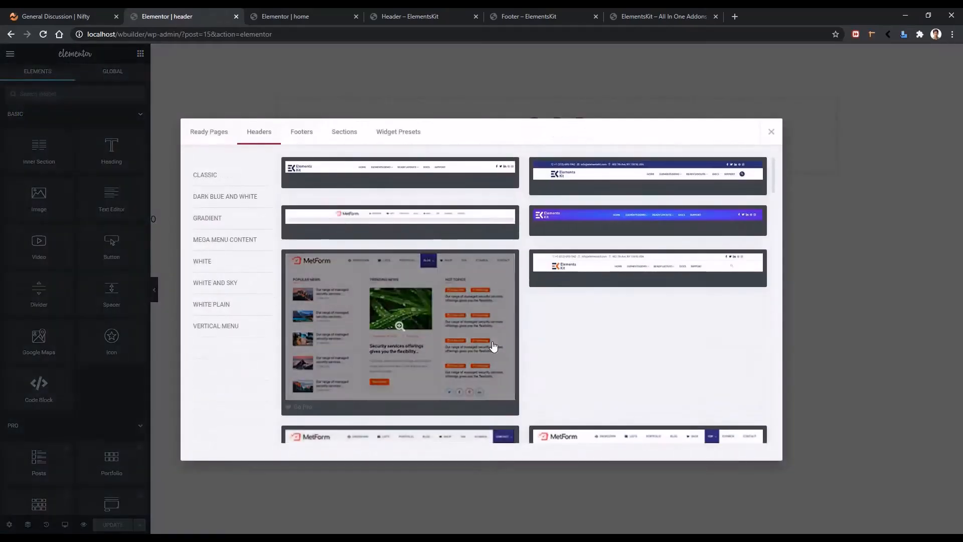
left_click(215, 284)
left_click(400, 173)
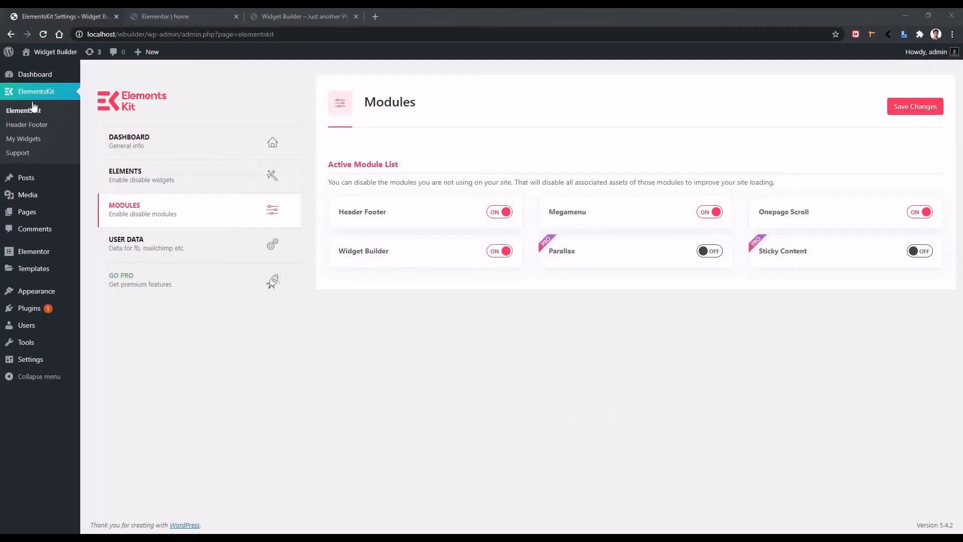
- Start a new widget in ElementsKit's My Widgets section and show the available widget controls
left_click(24, 139)
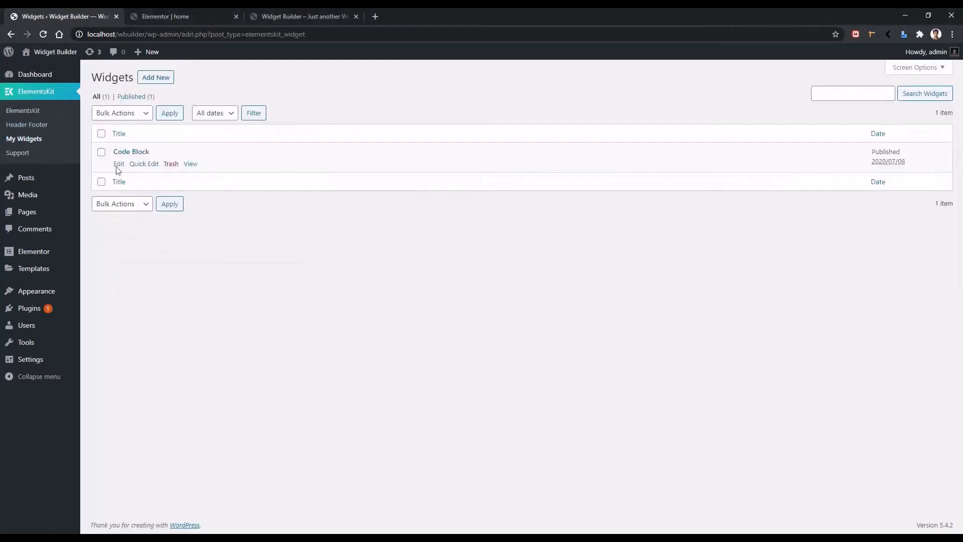
left_click(155, 78)
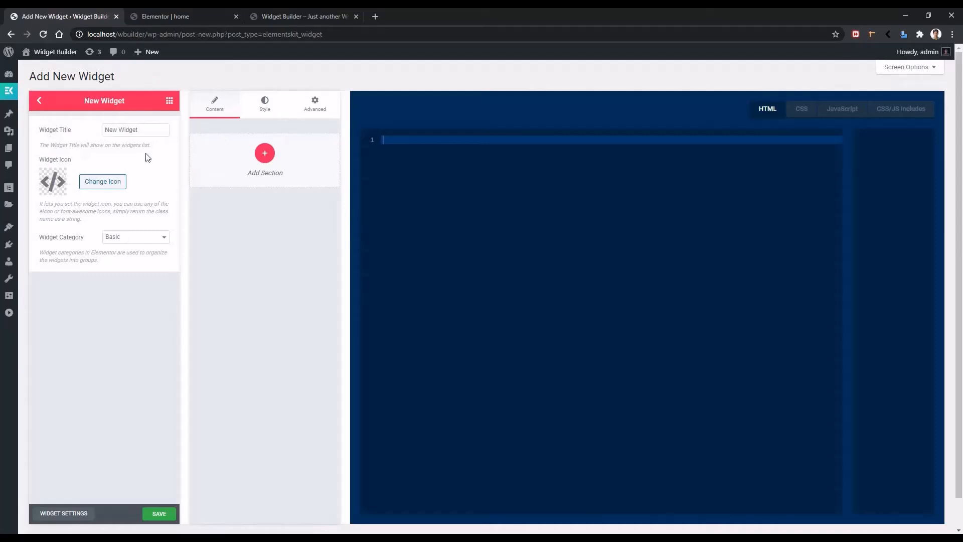
left_click(169, 101)
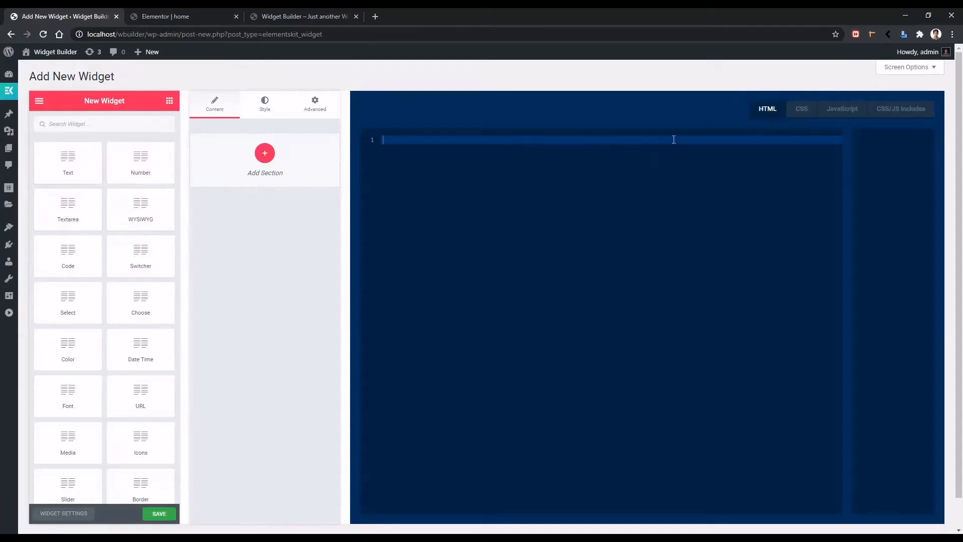
- View the new widget's CSS, JavaScript and CSS/JS Includes code areas
left_click(801, 109)
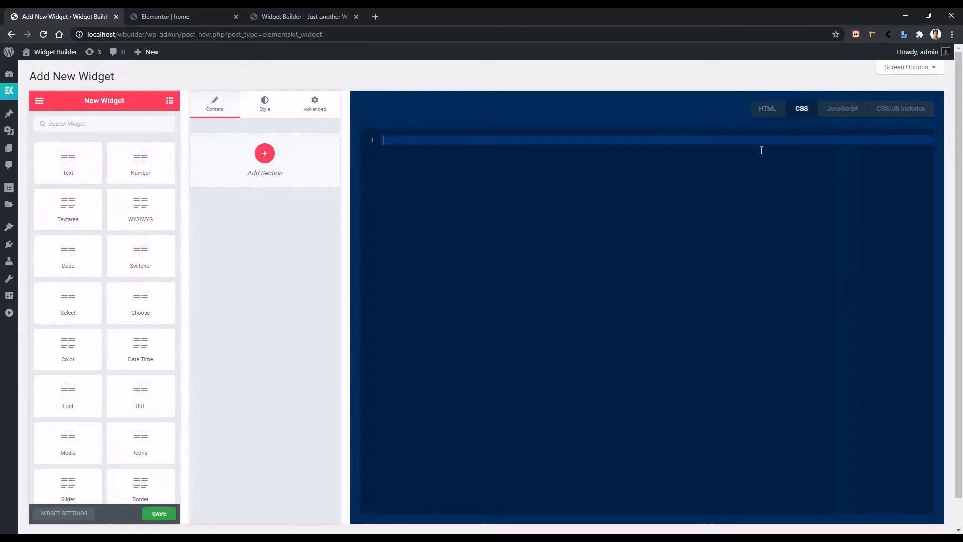
left_click(843, 111)
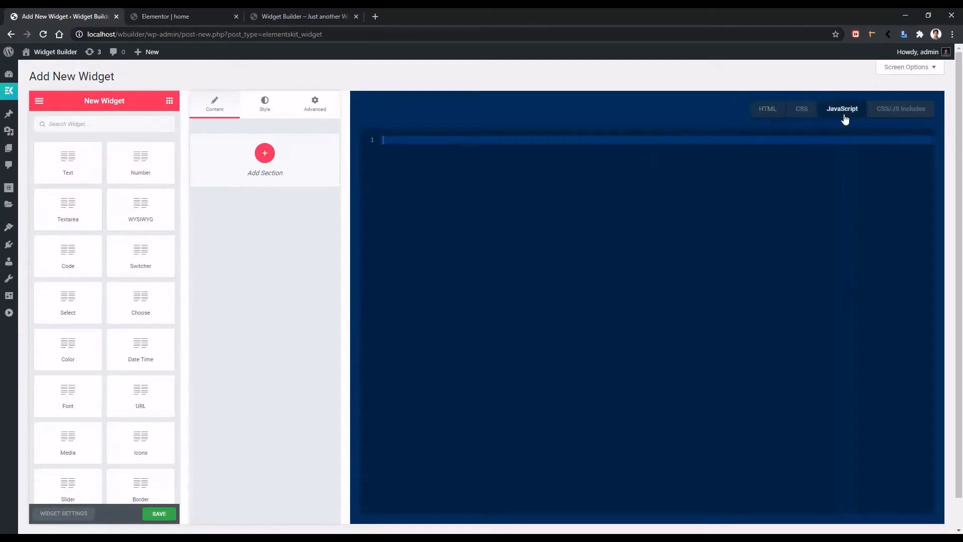
left_click(911, 109)
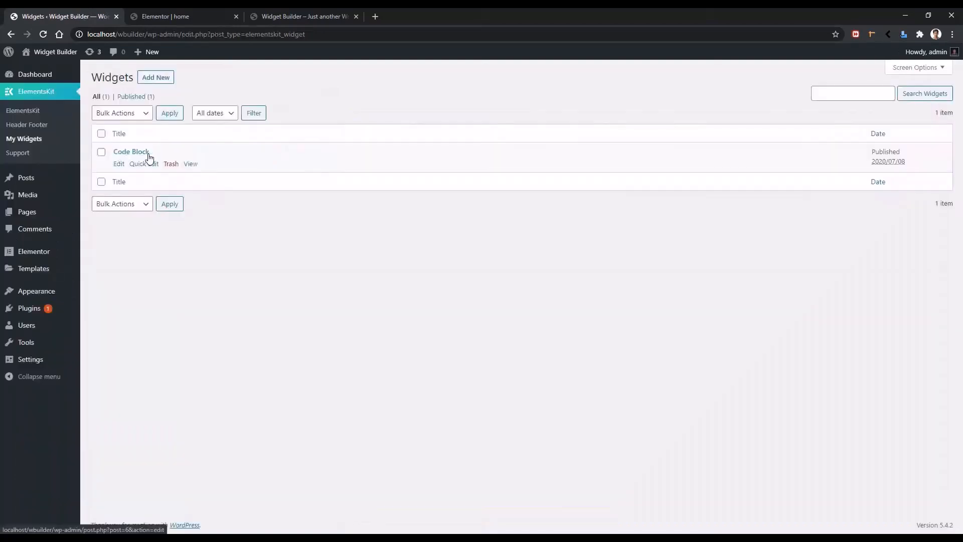
- Open the existing Code Block widget for editing and look over its HTML code
left_click(149, 154)
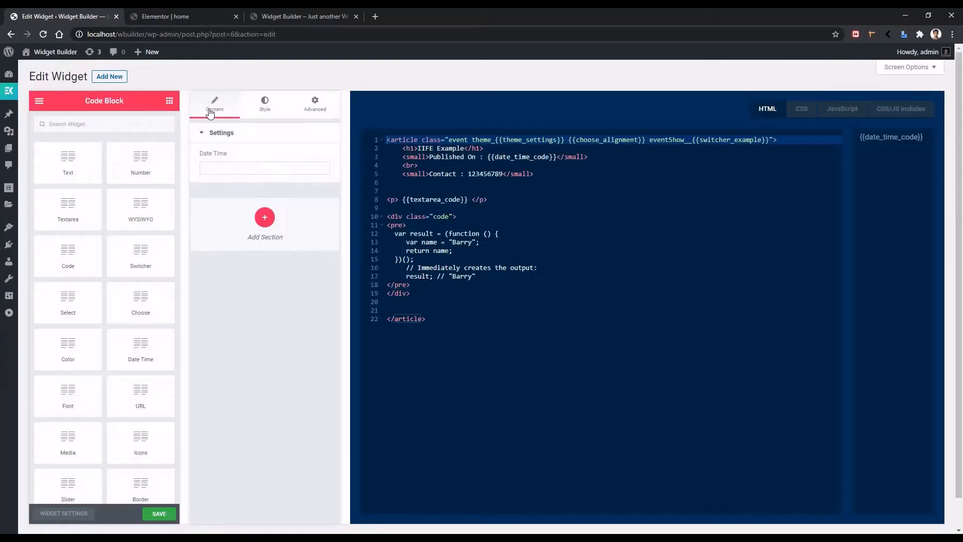
left_click(690, 182)
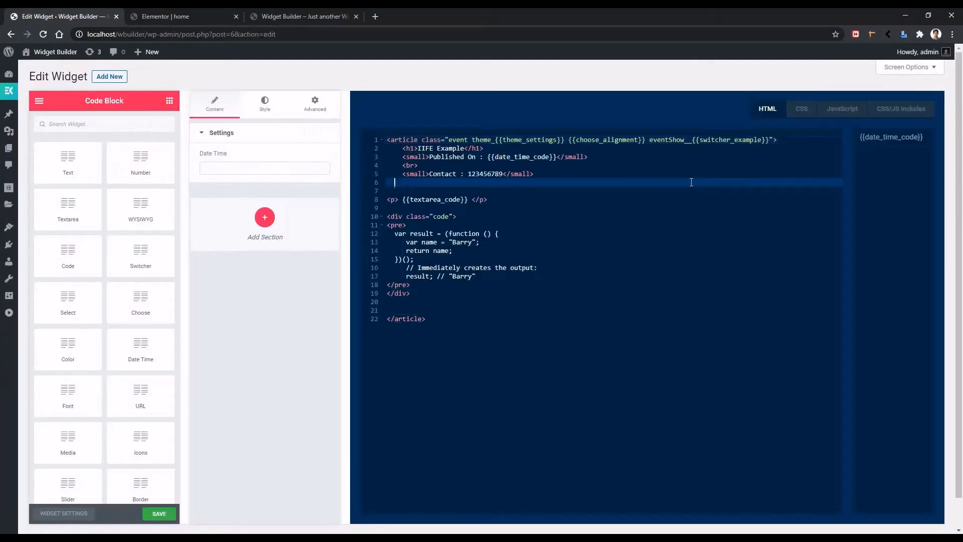
left_click_drag(474, 315, 333, 123)
- Review the Code Block widget's CSS code and view its title, icon and category settings
left_click(798, 112)
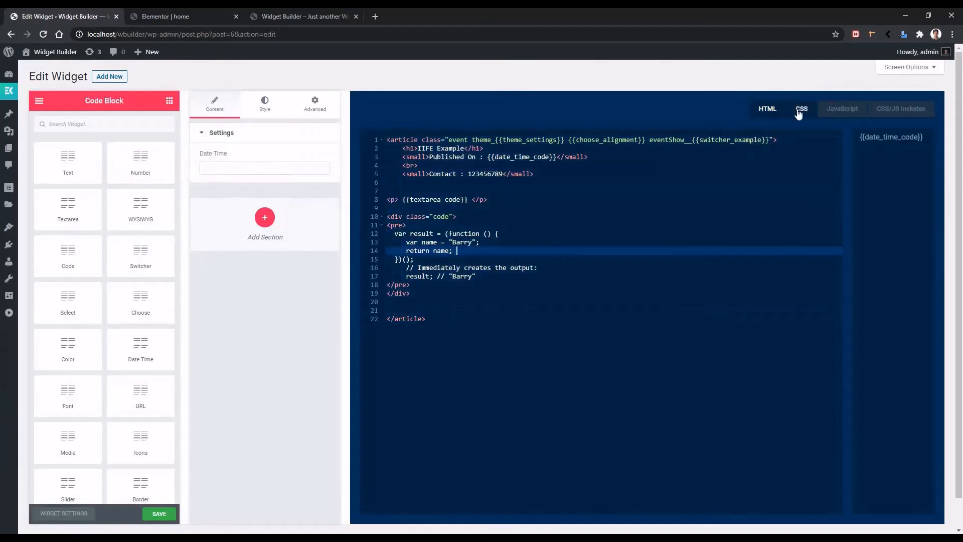
left_click(531, 242)
scroll(528, 271, "down", 1)
scroll(528, 270, "up", 1)
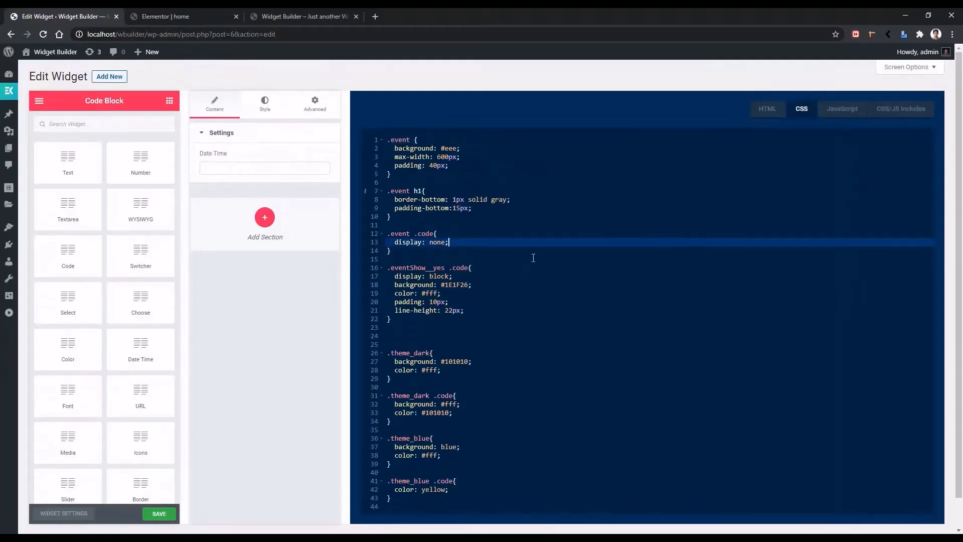
left_click(39, 100)
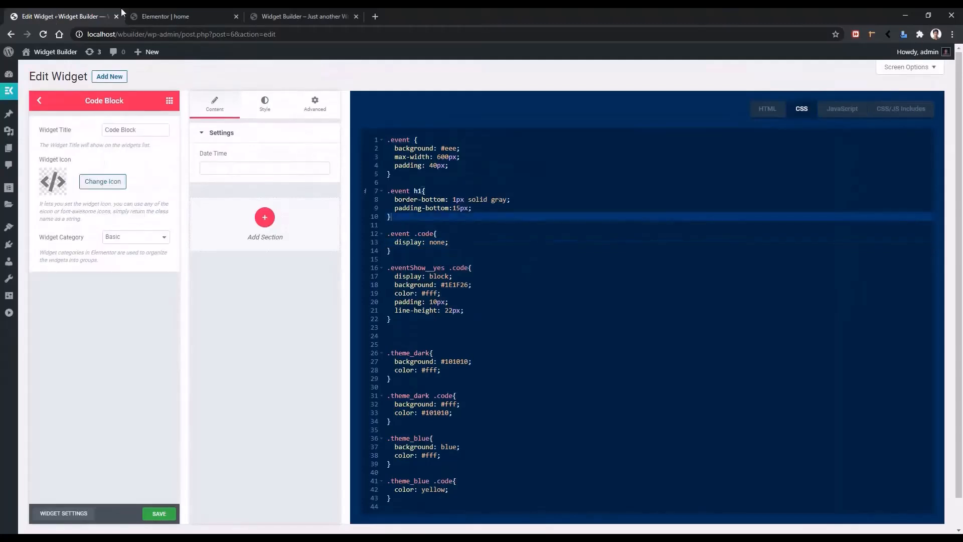
- Try the Code Block widget above the "Explore Our Expert" text on the Elementor home page and delete it again
left_click(167, 8)
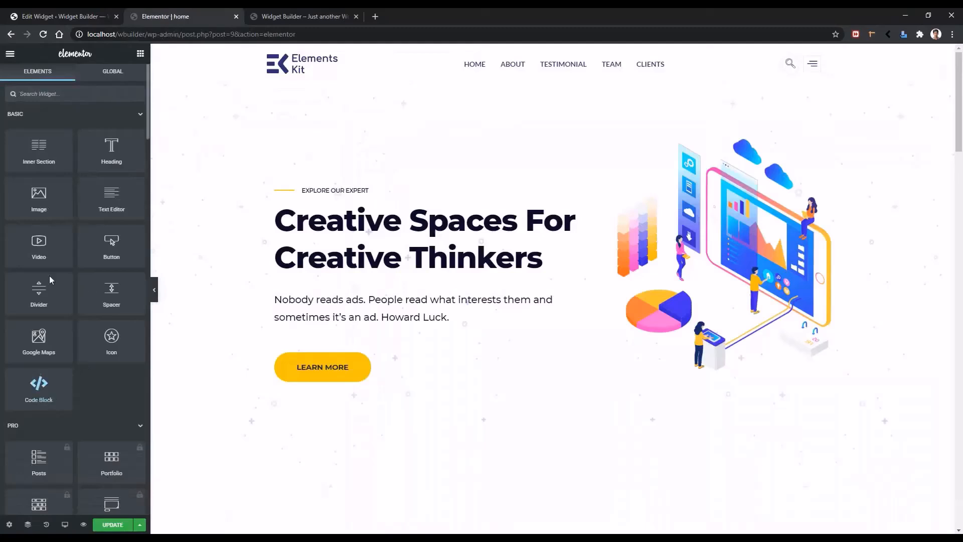
left_click_drag(33, 400, 321, 193)
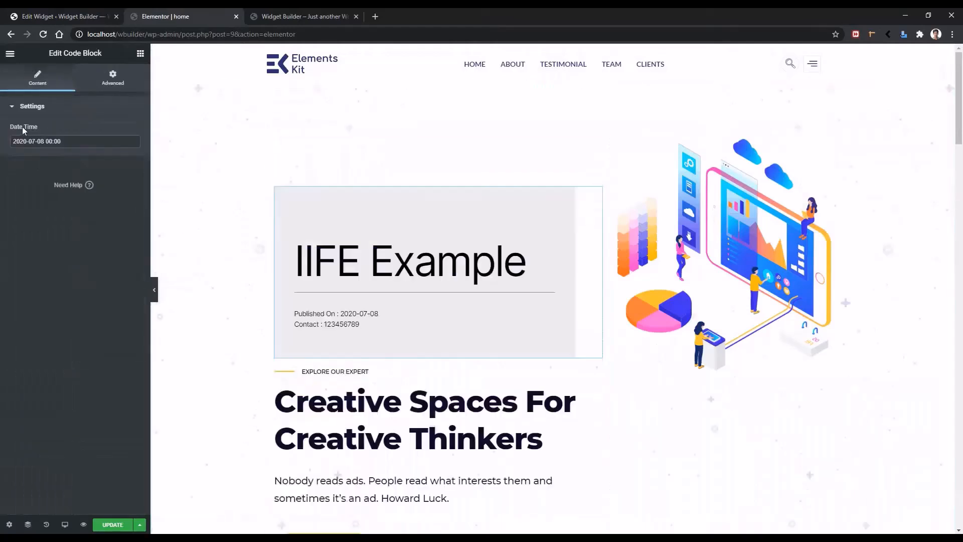
right_click(596, 192)
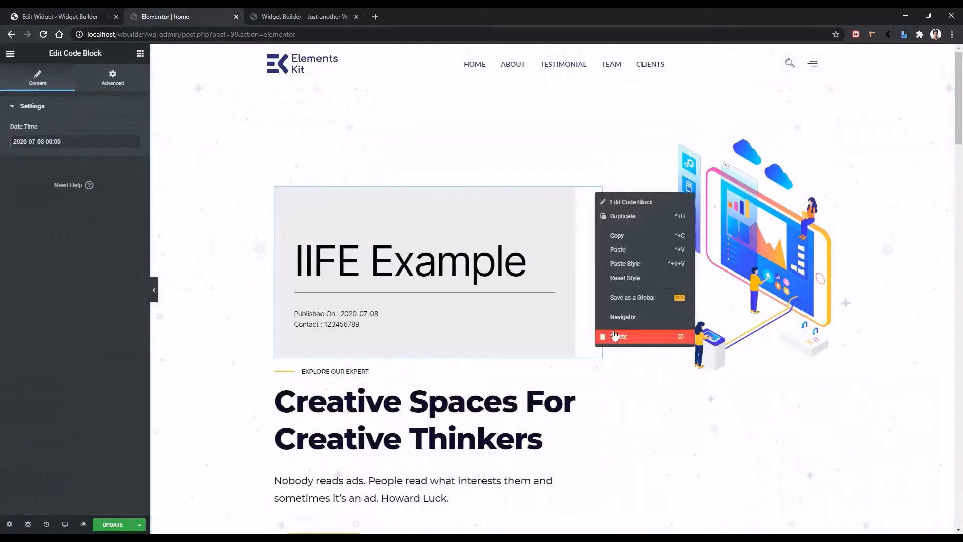
left_click(617, 337)
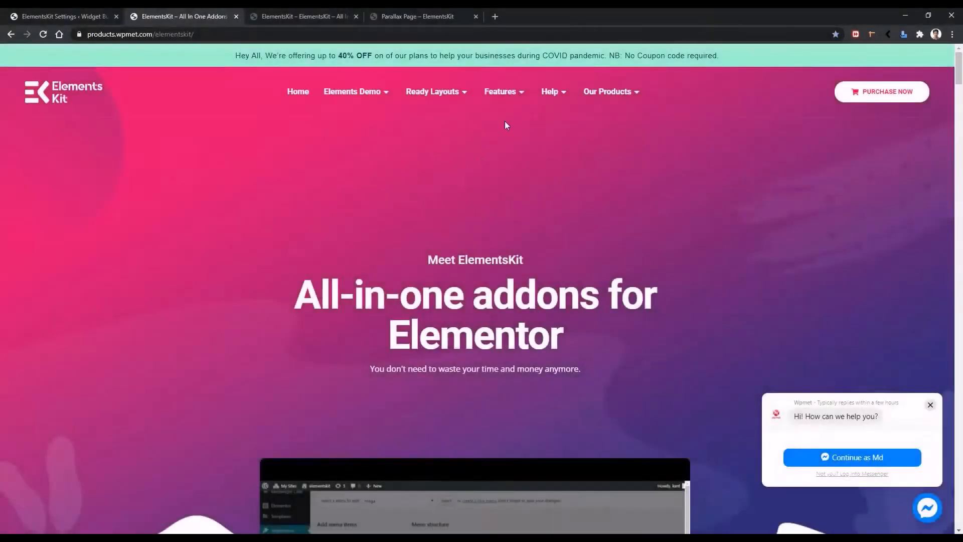
- Browse ElementsKit's Advanced Parallax demos from the website's Features list
mouse_move(502, 92)
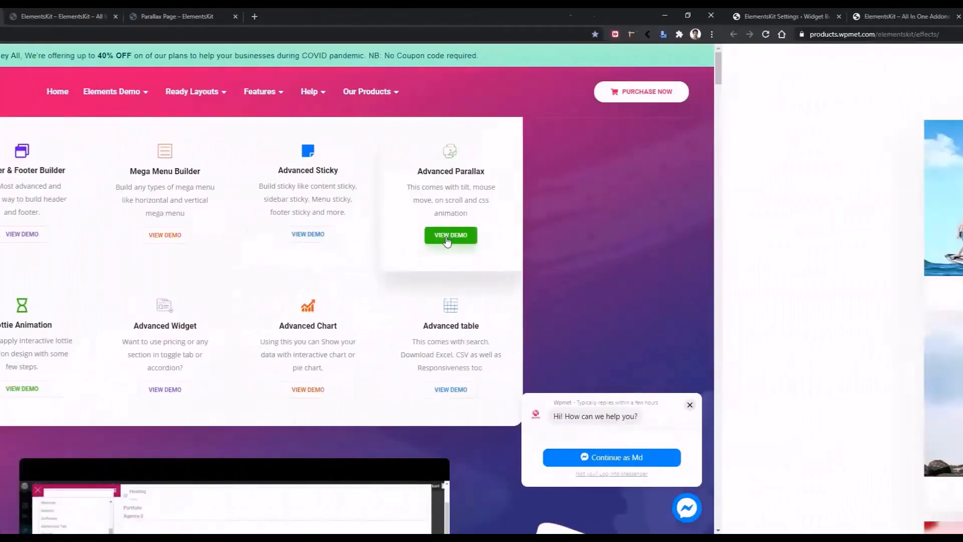
left_click(270, 17)
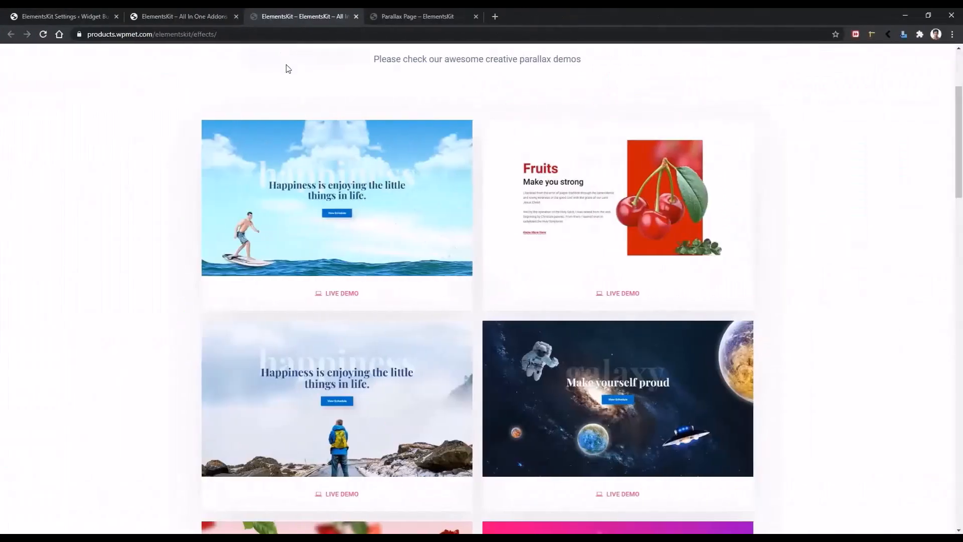
scroll(289, 69, "up", 3)
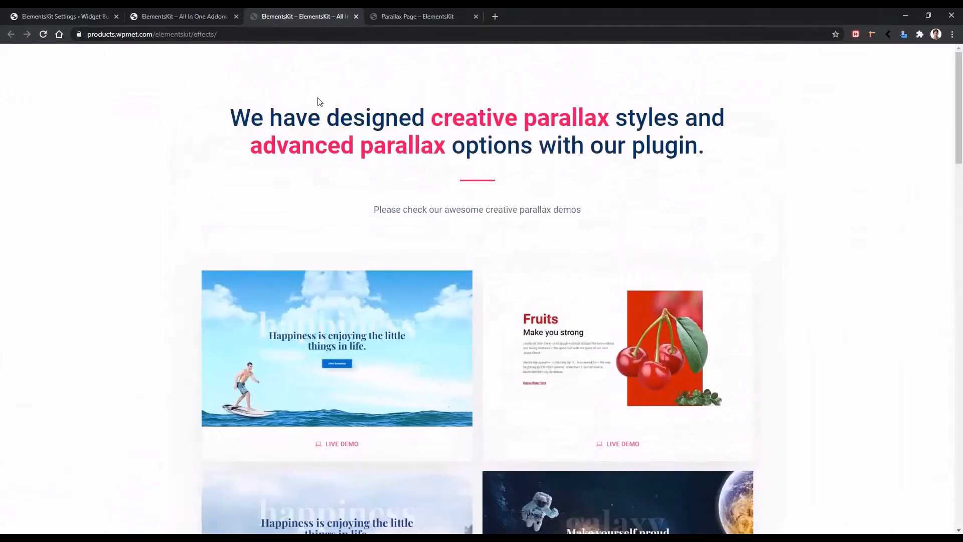
scroll(234, 208, "down", 6)
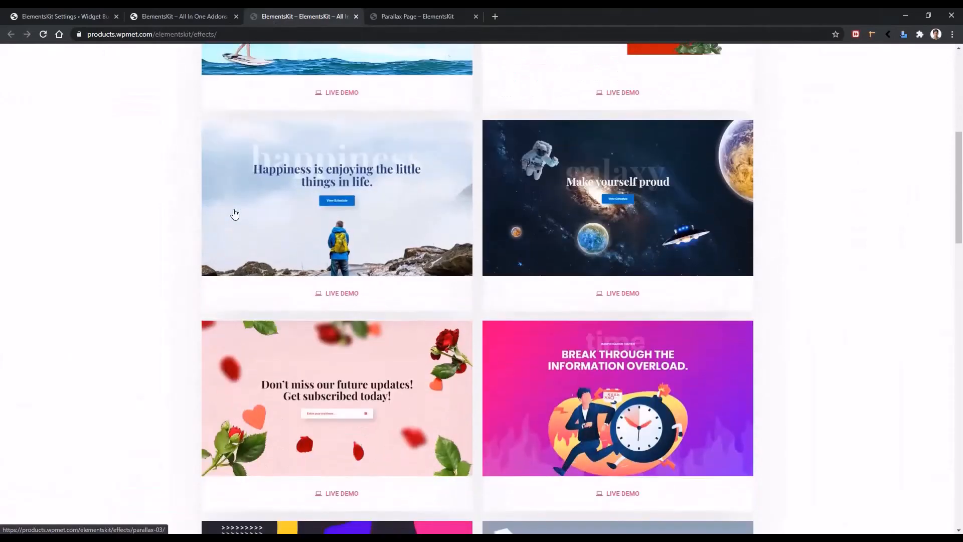
scroll(234, 215, "up", 4)
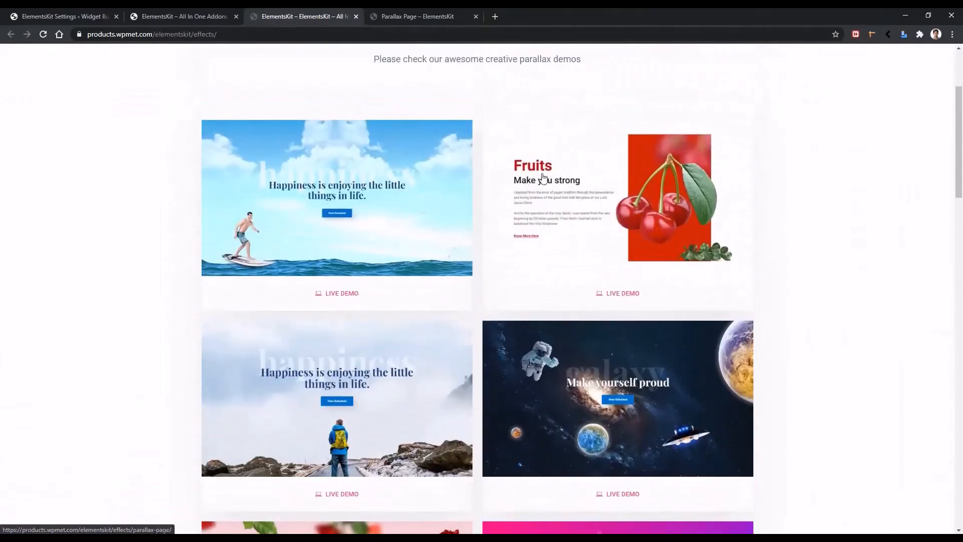
- View the "Fruits" parallax demo page and examine its motion effects down through the packaging and juice sections
left_click(431, 17)
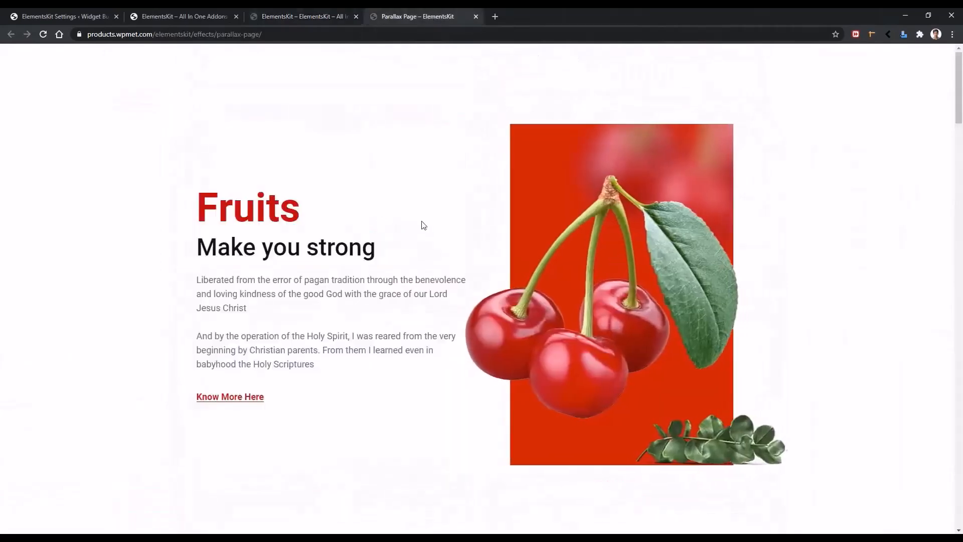
scroll(600, 282, "down", 7)
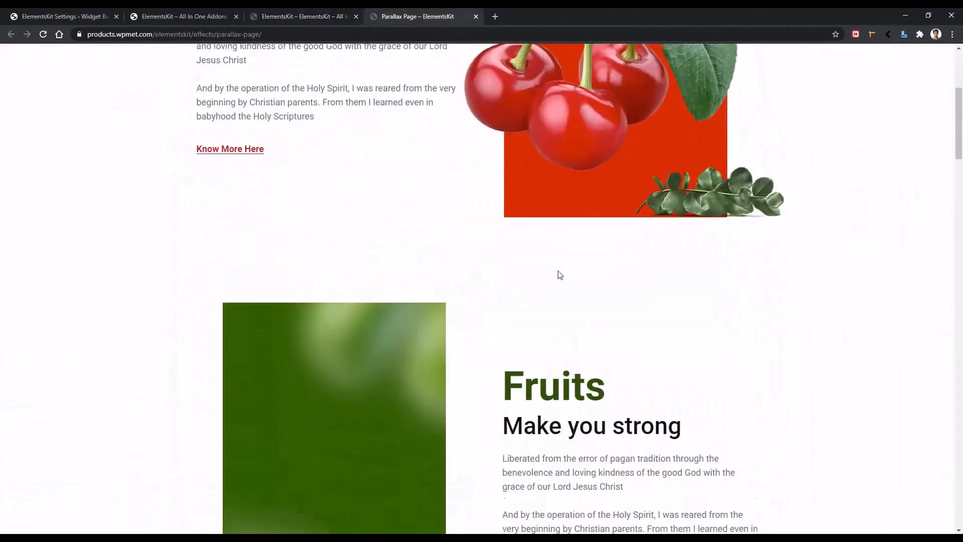
scroll(559, 275, "down", 4)
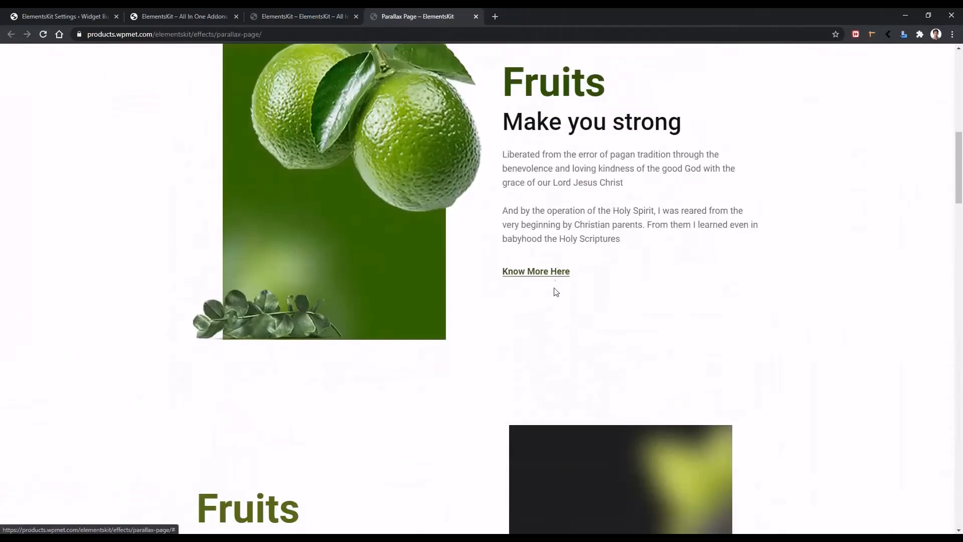
scroll(552, 287, "up", 1)
scroll(555, 288, "down", 12)
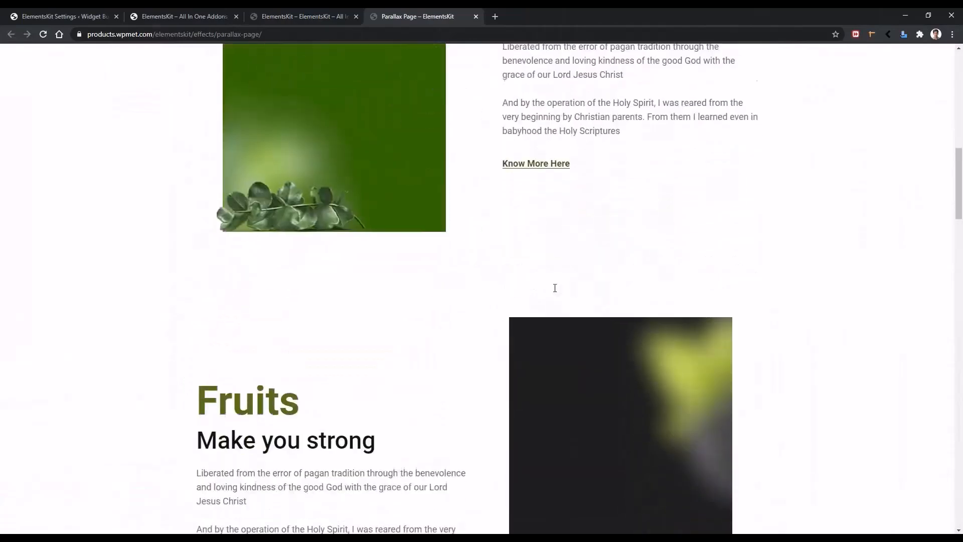
scroll(555, 290, "down", 20)
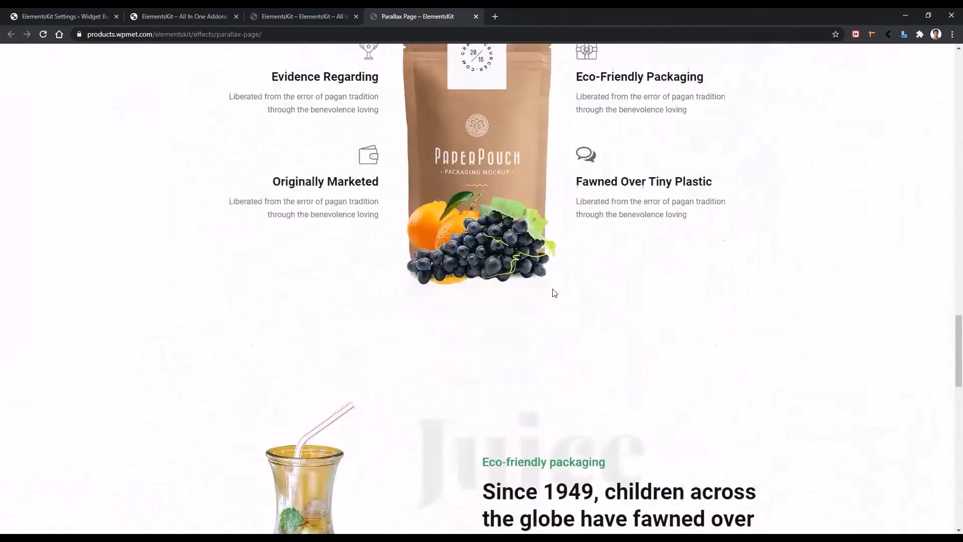
scroll(552, 290, "up", 6)
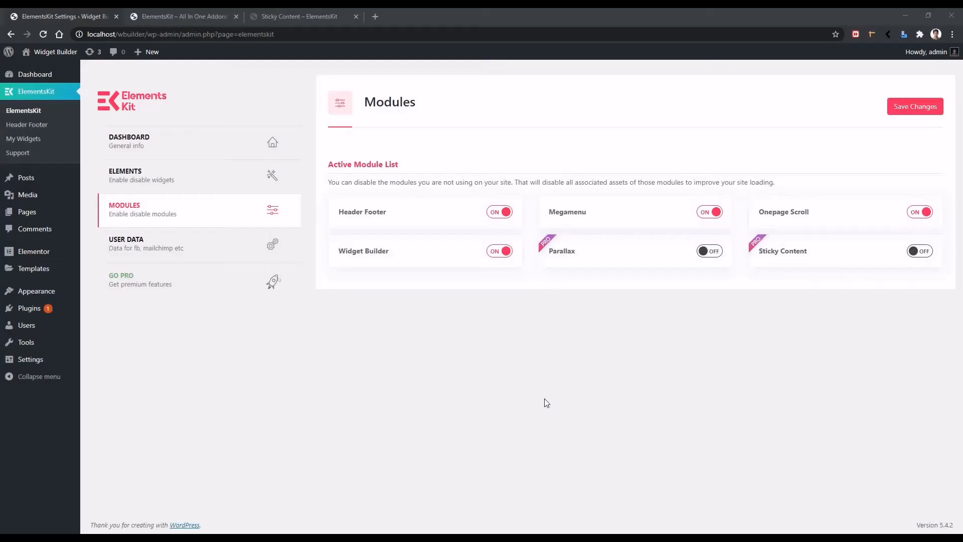
- Return to the ElementsKit website's feature list and view the Sticky Content demo page
left_click(176, 16)
mouse_move(502, 95)
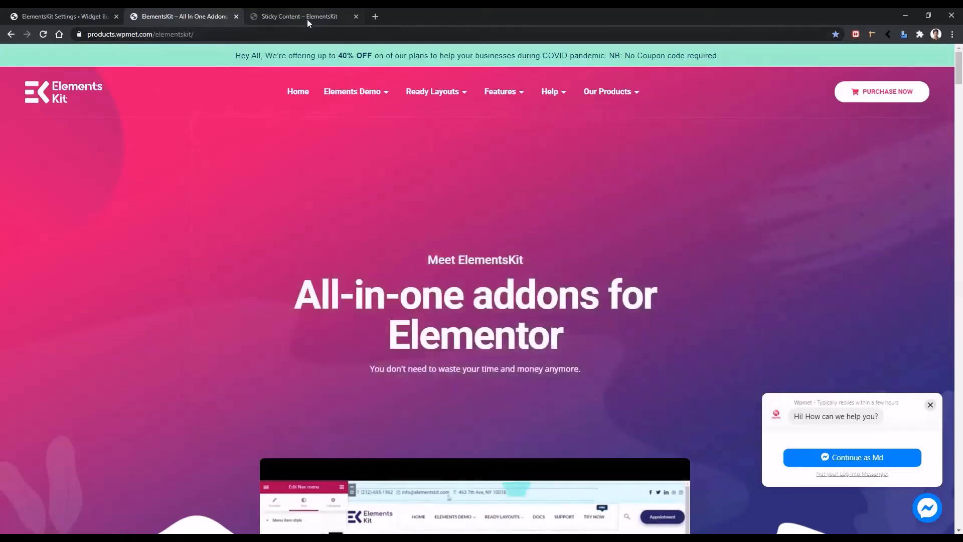
left_click(307, 18)
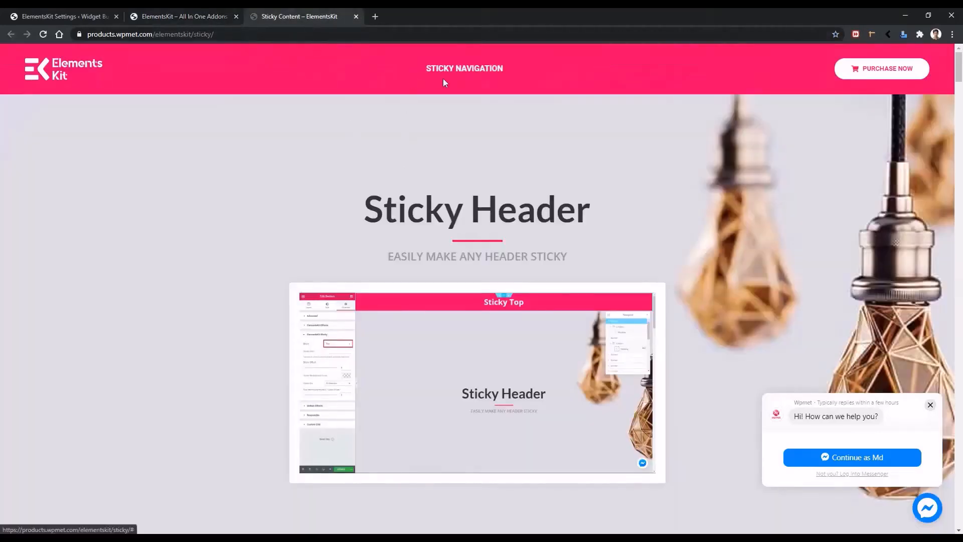
- Examine the Sticky Header and background color change demos on the Sticky Content page, continuing down to the Sticky Column section
scroll(475, 231, "down", 3)
scroll(475, 231, "down", 4)
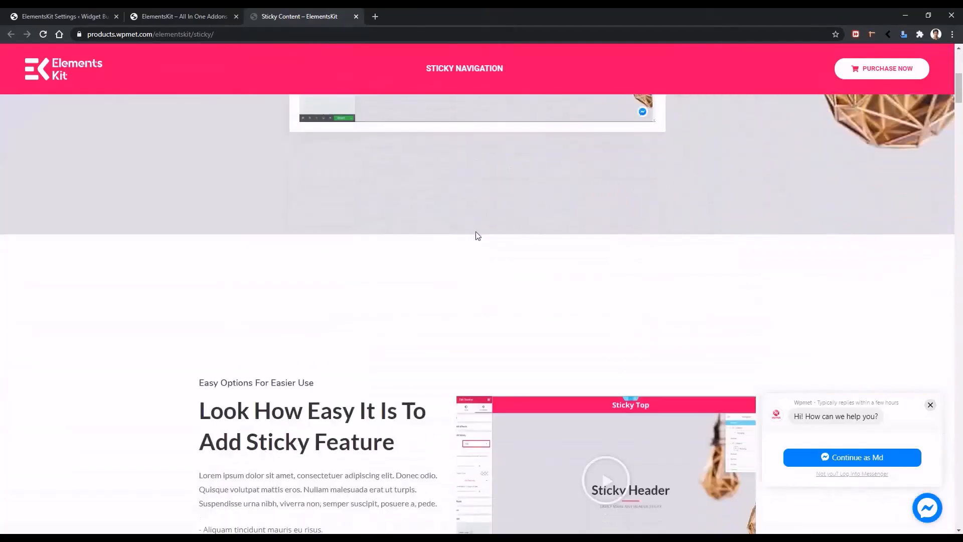
scroll(477, 236, "down", 12)
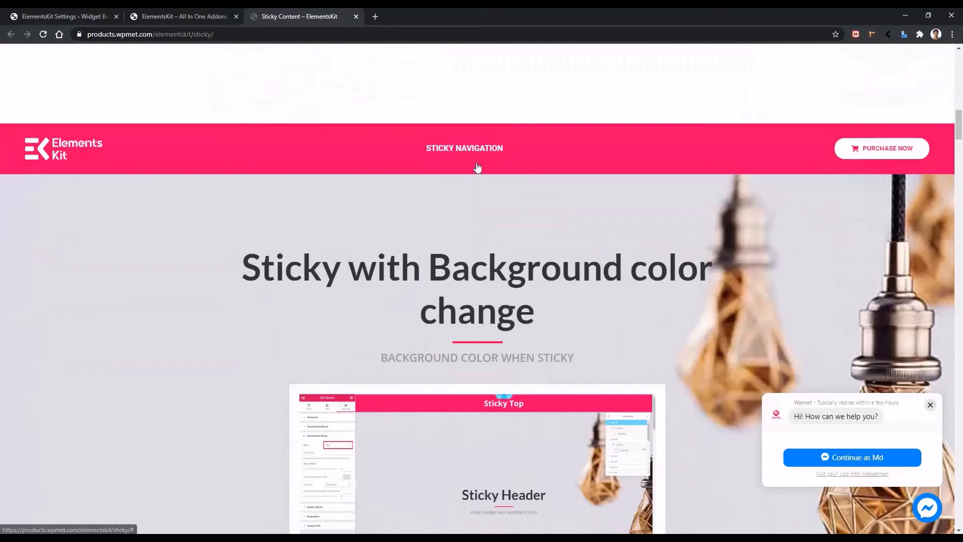
scroll(464, 246, "down", 2)
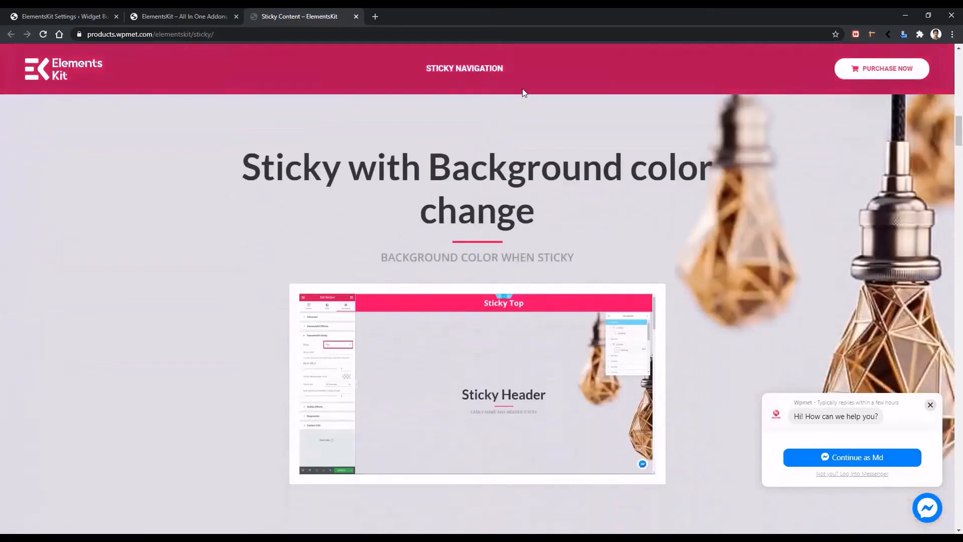
scroll(481, 187, "down", 12)
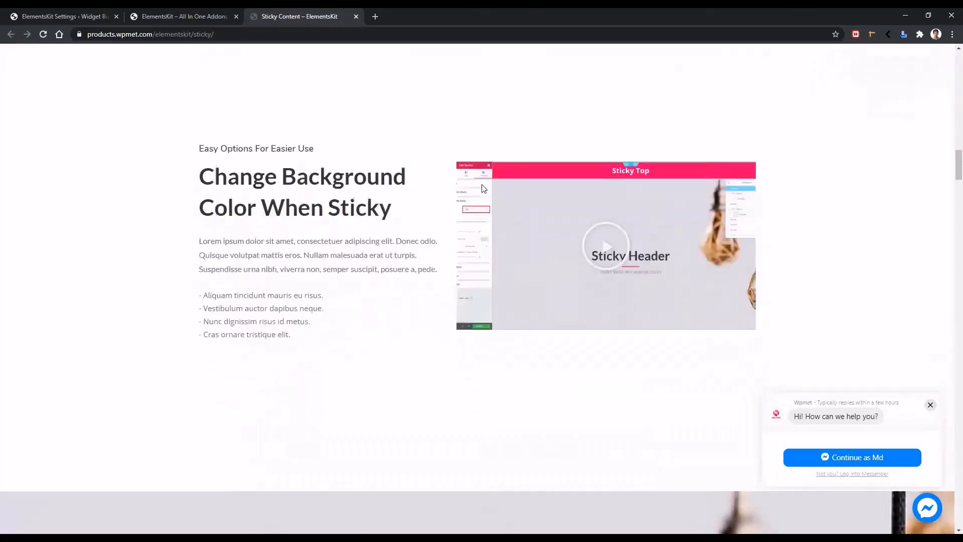
scroll(483, 189, "down", 2)
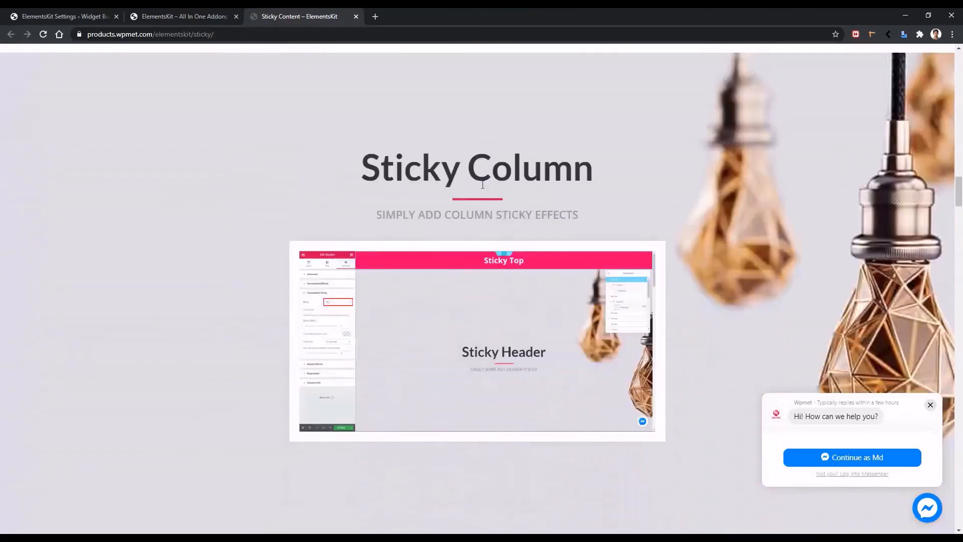
- Examine the column, section and bottom sticky demos through the end of the Sticky Content page, and return upward
scroll(482, 185, "down", 10)
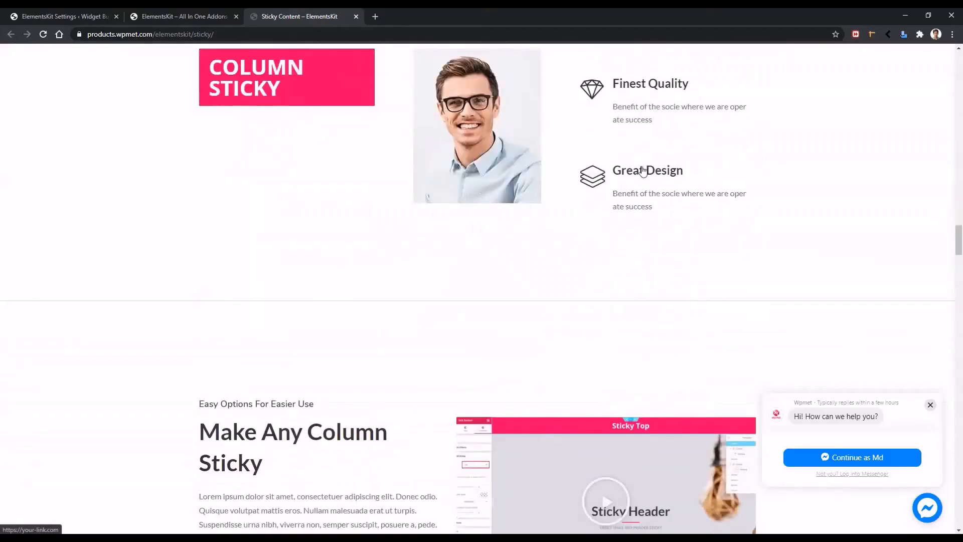
scroll(642, 171, "up", 3)
scroll(642, 171, "down", 13)
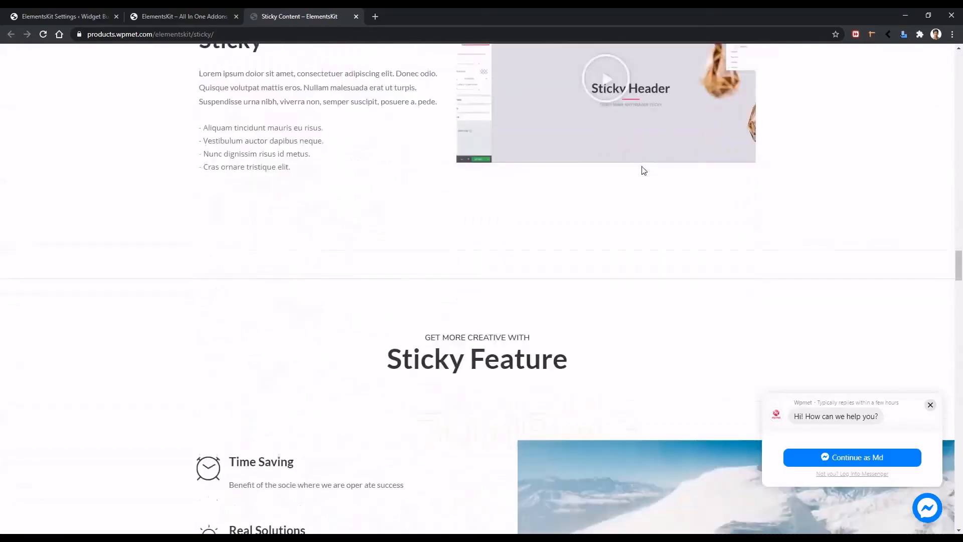
scroll(576, 222, "down", 12)
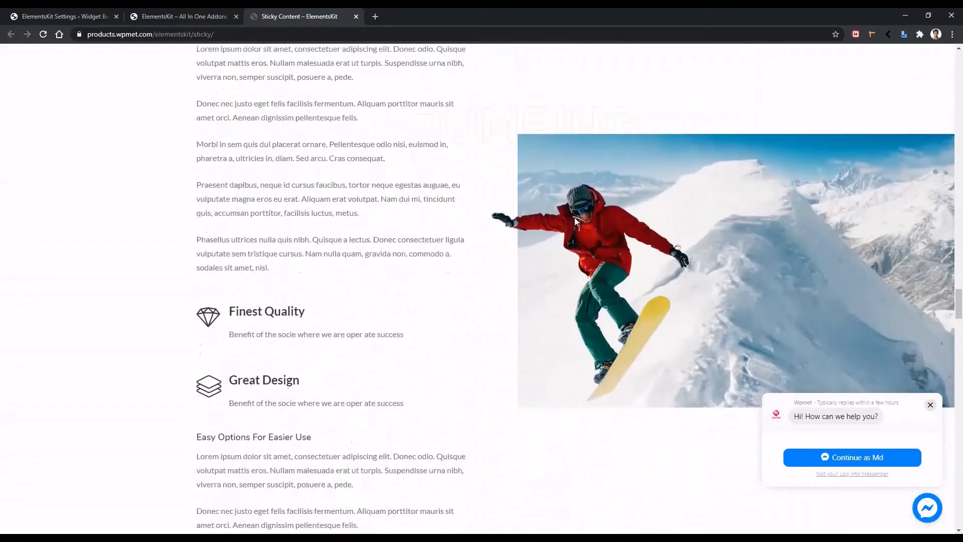
scroll(574, 219, "down", 7)
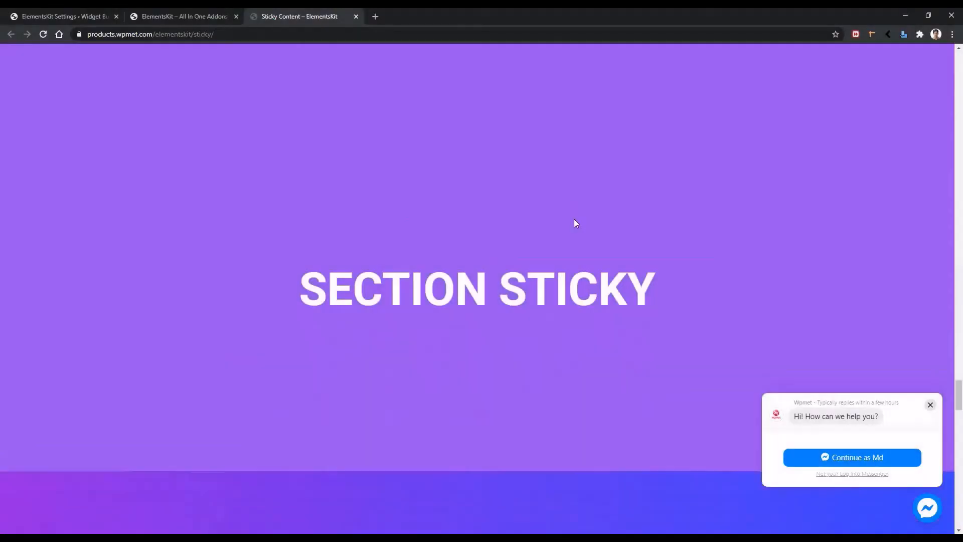
scroll(574, 222, "down", 10)
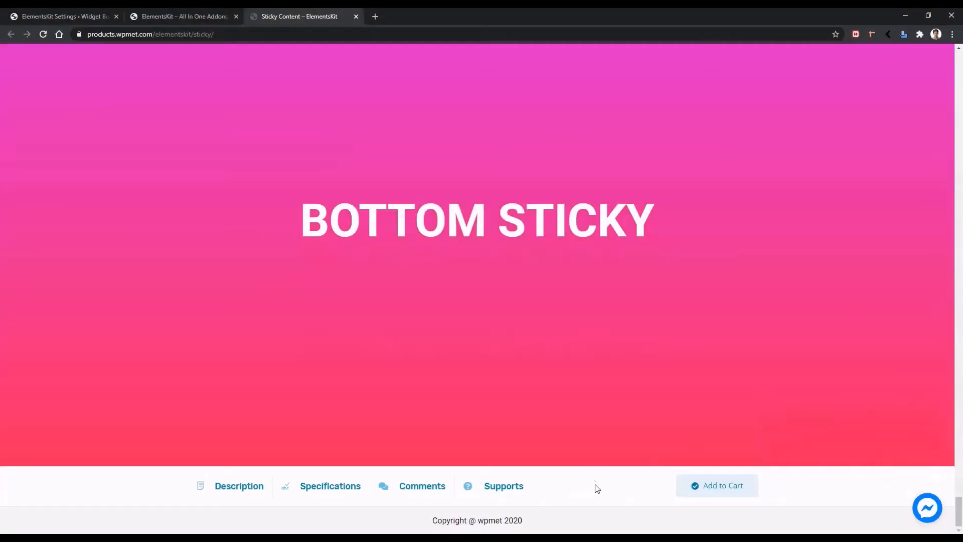
scroll(580, 264, "up", 10)
scroll(577, 269, "up", 10)
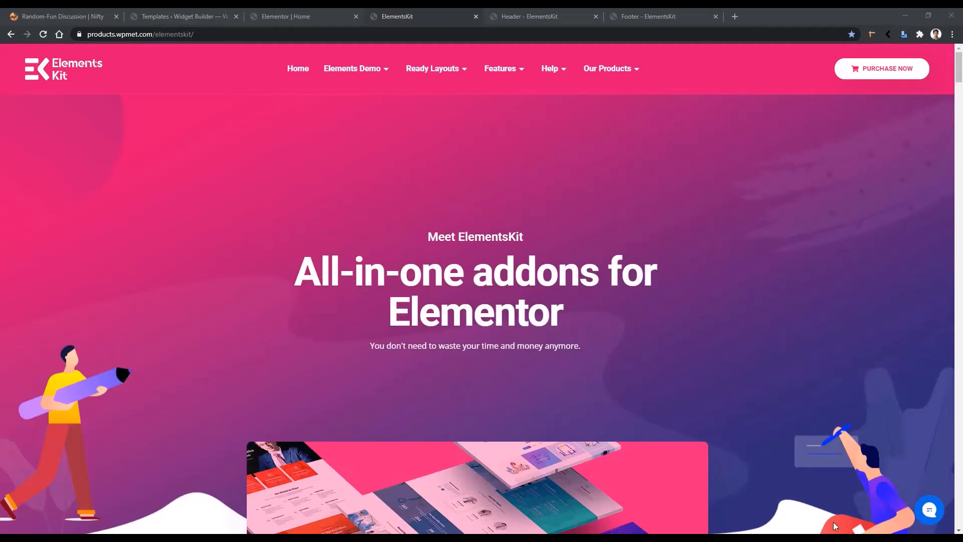
- View the Lottie Animation demo from the ElementsKit website's feature list and examine its examples down to the hover pause effect
mouse_move(502, 78)
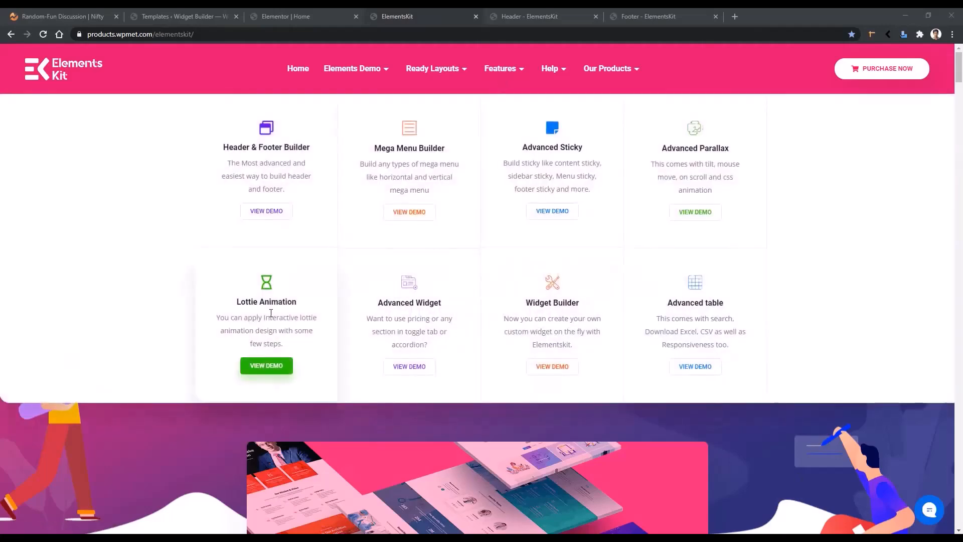
left_click(267, 366)
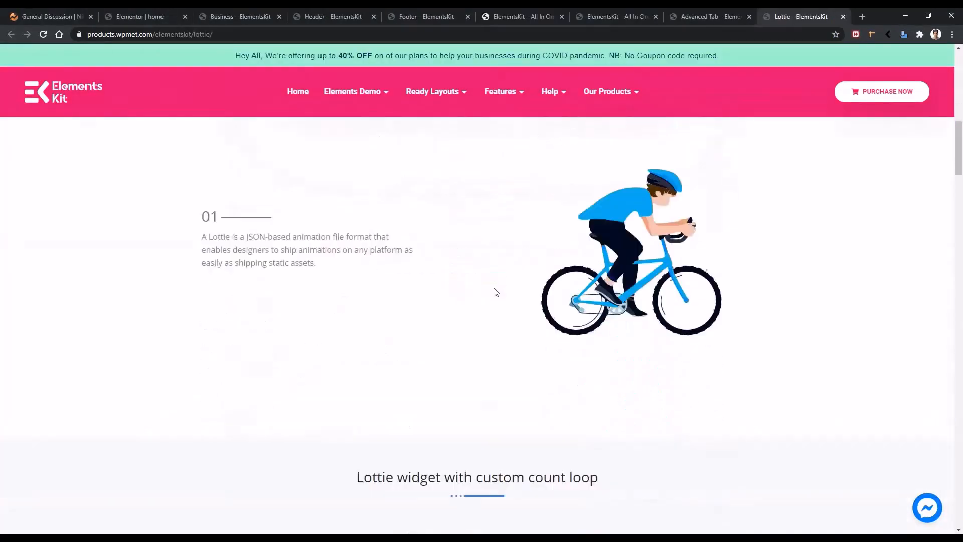
scroll(494, 290, "down", 8)
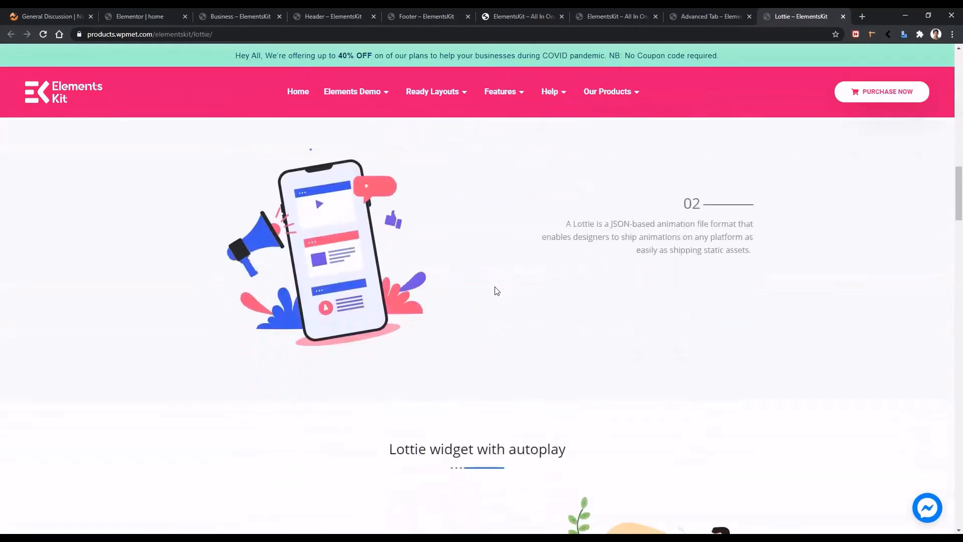
scroll(497, 291, "down", 12)
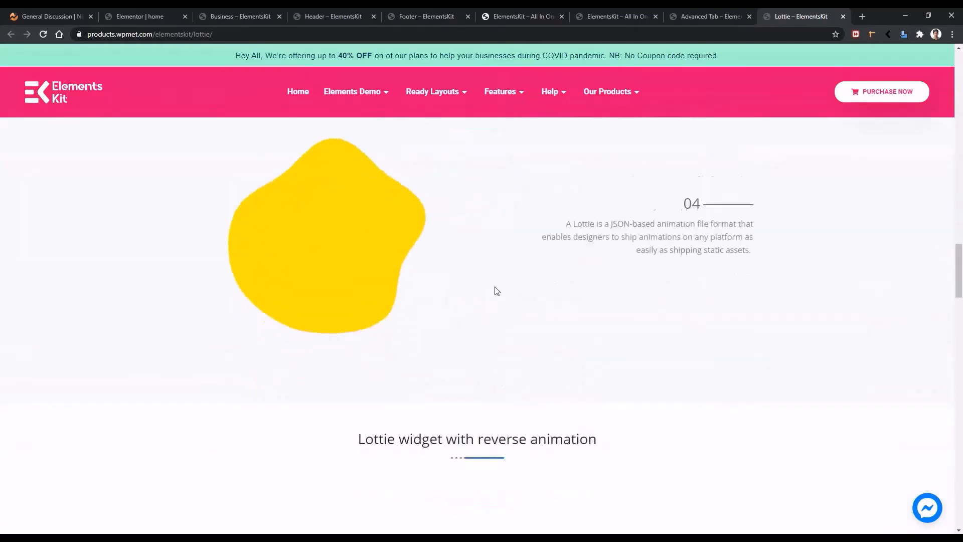
scroll(495, 291, "down", 5)
scroll(496, 291, "down", 5)
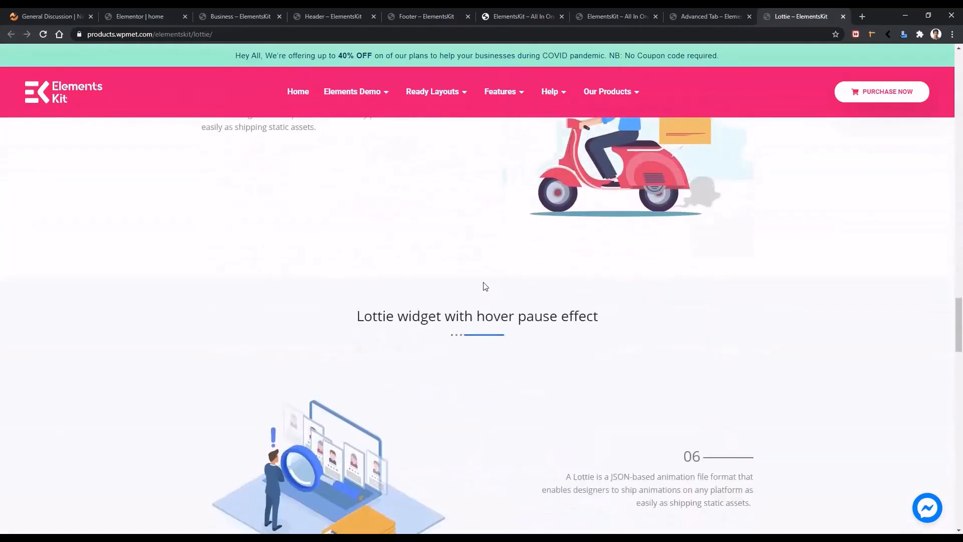
- Browse the Lottie category of ElementsKit's ready sections in the Elementor home page editor and preview the cyclist design
left_click(142, 10)
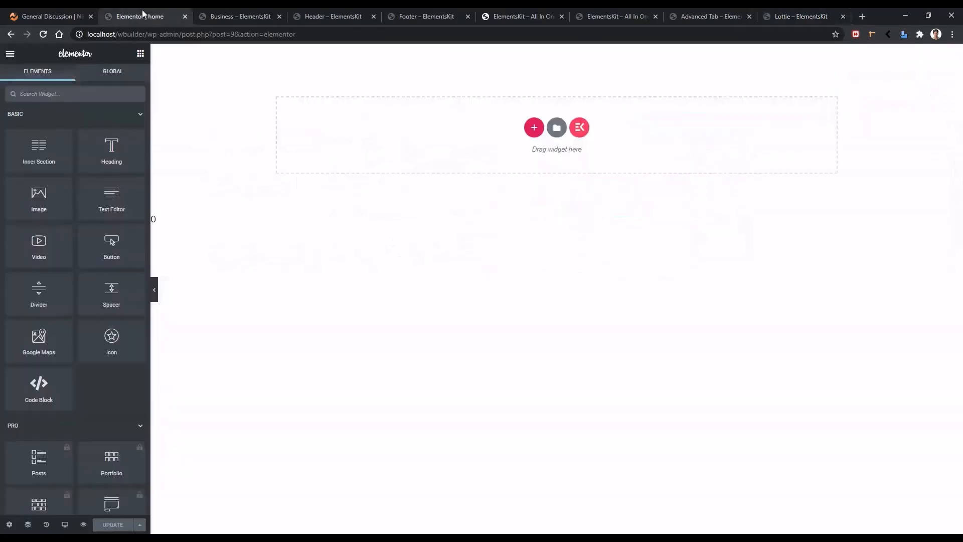
left_click(579, 129)
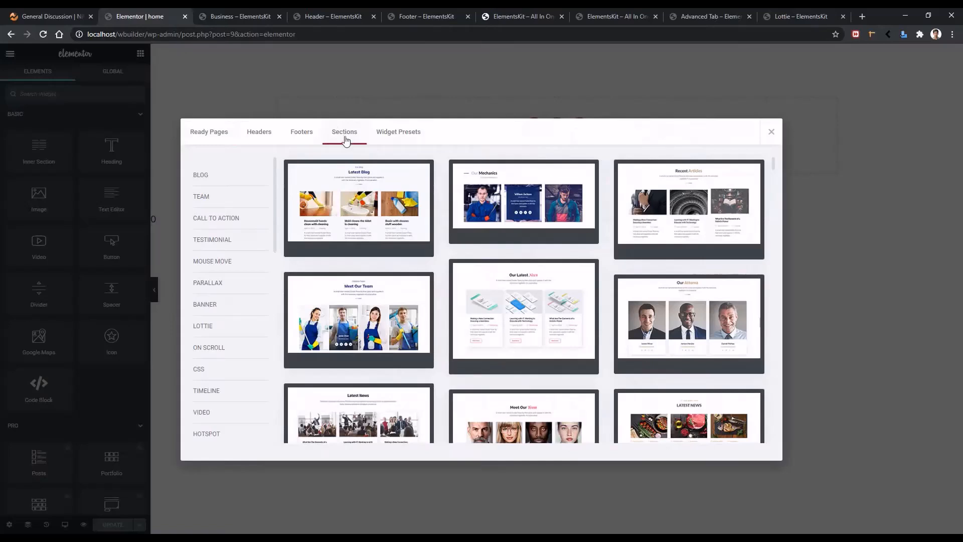
scroll(235, 272, "down", 1)
scroll(236, 277, "down", 1)
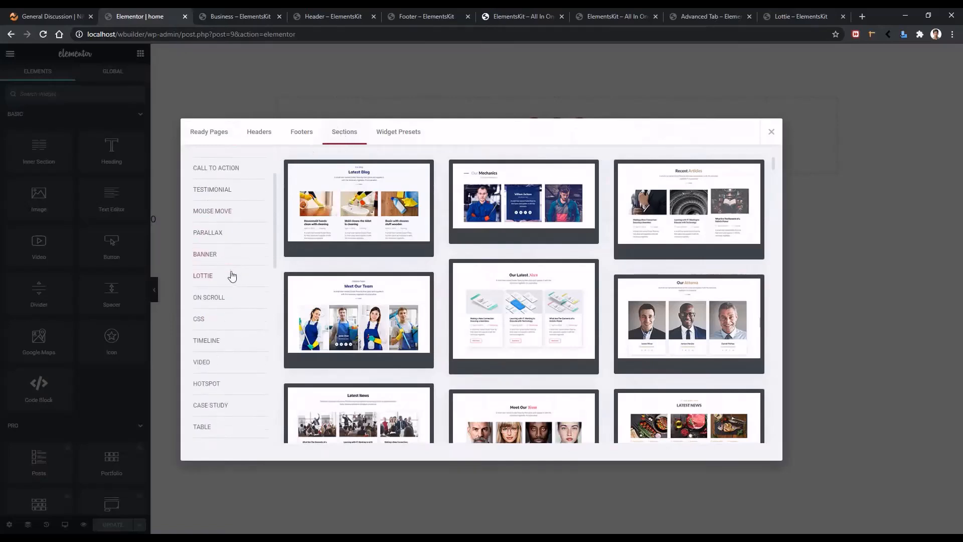
left_click(205, 277)
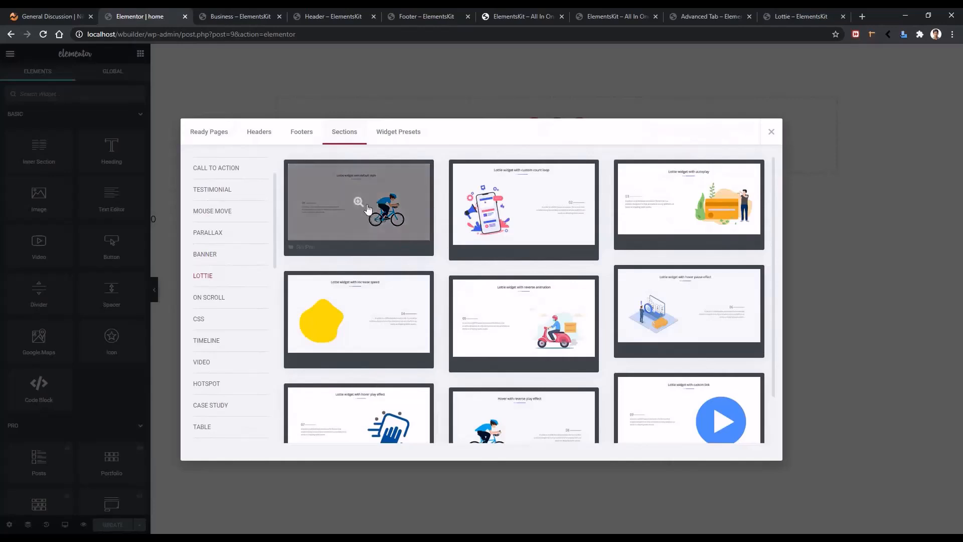
left_click(391, 204)
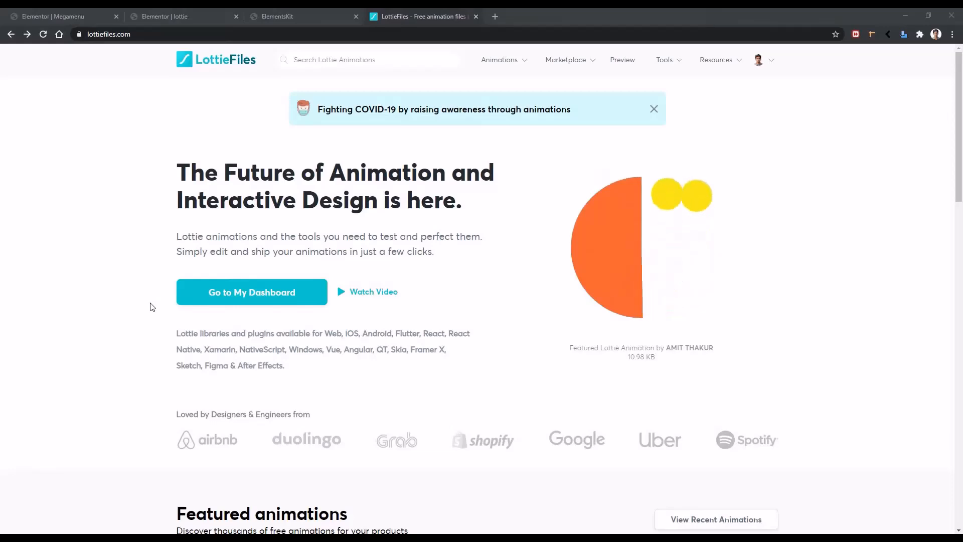
- Find the Global Network animation among the featured animations on LottieFiles and download it as Lottie JSON
scroll(134, 296, "down", 9)
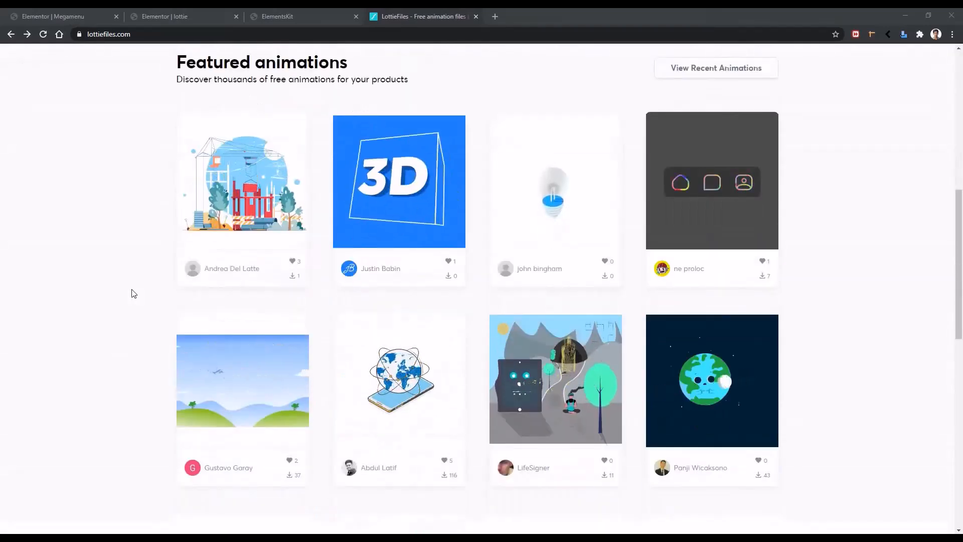
left_click(370, 408)
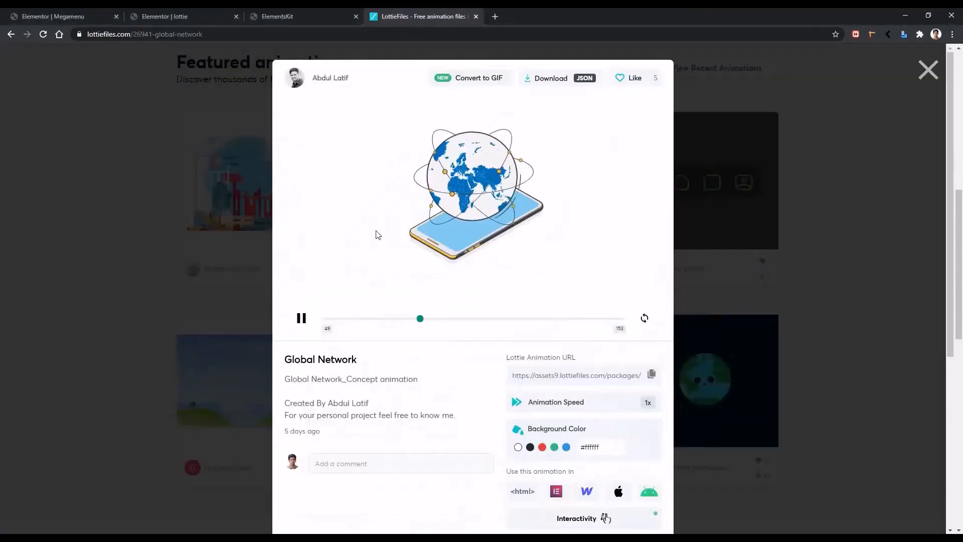
left_click(561, 80)
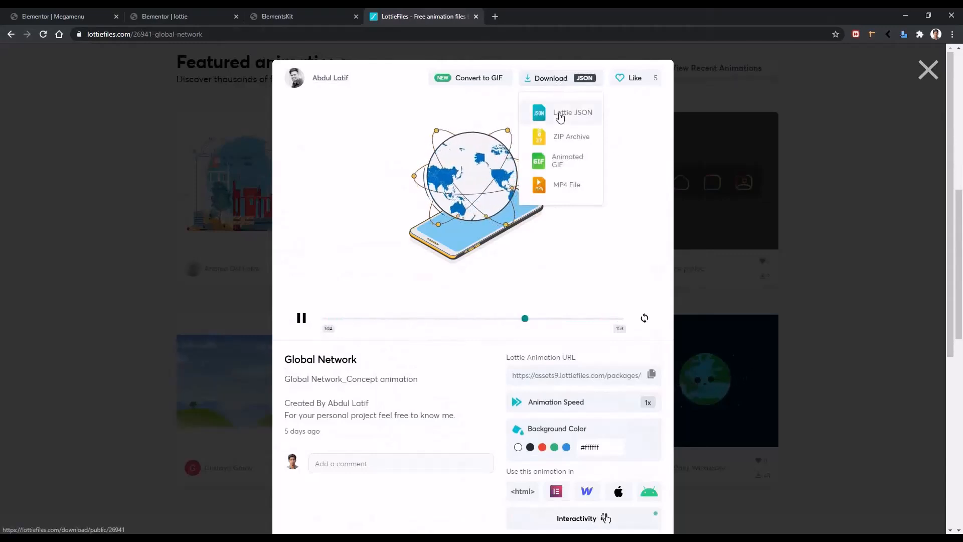
- Find the Lottie widget in the Elementor editor of the lottie page and add it to the empty section
left_click(180, 15)
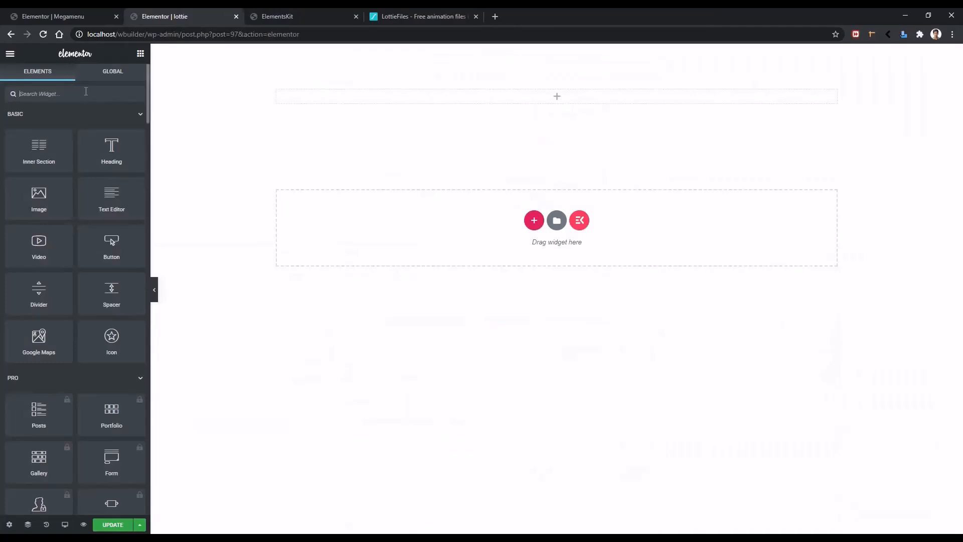
type("lottie")
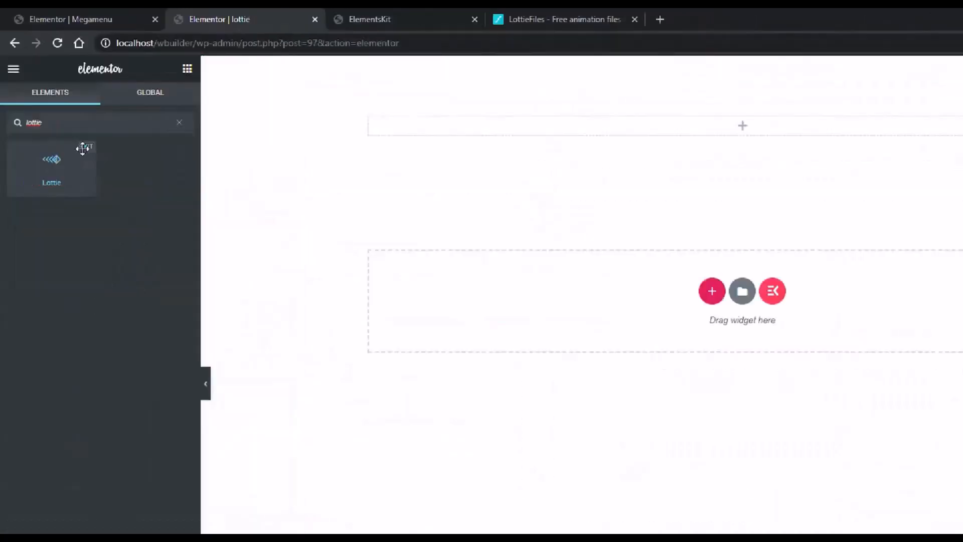
left_click_drag(72, 169, 744, 126)
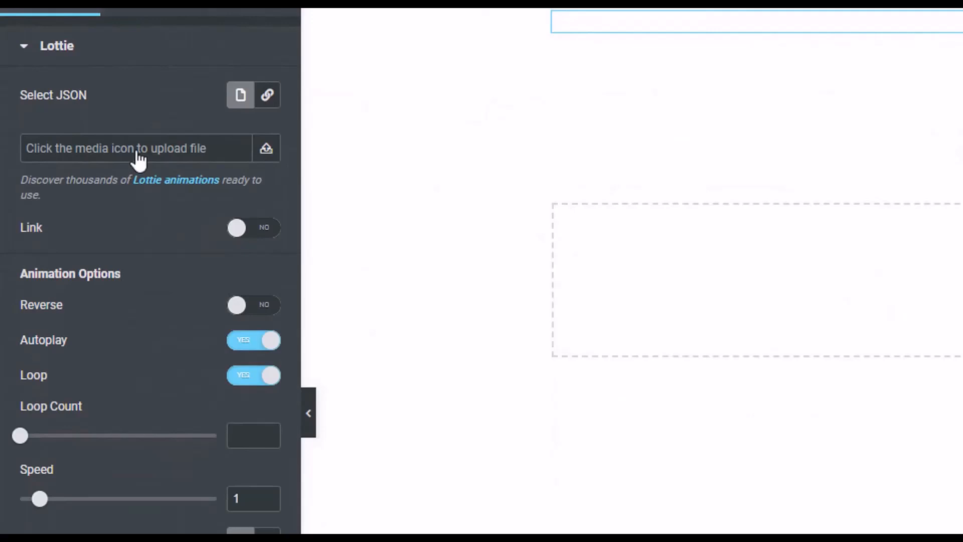
- Insert 26941-global-network.json from the media library as the Lottie widget's JSON file
left_click(140, 160)
left_click(73, 194)
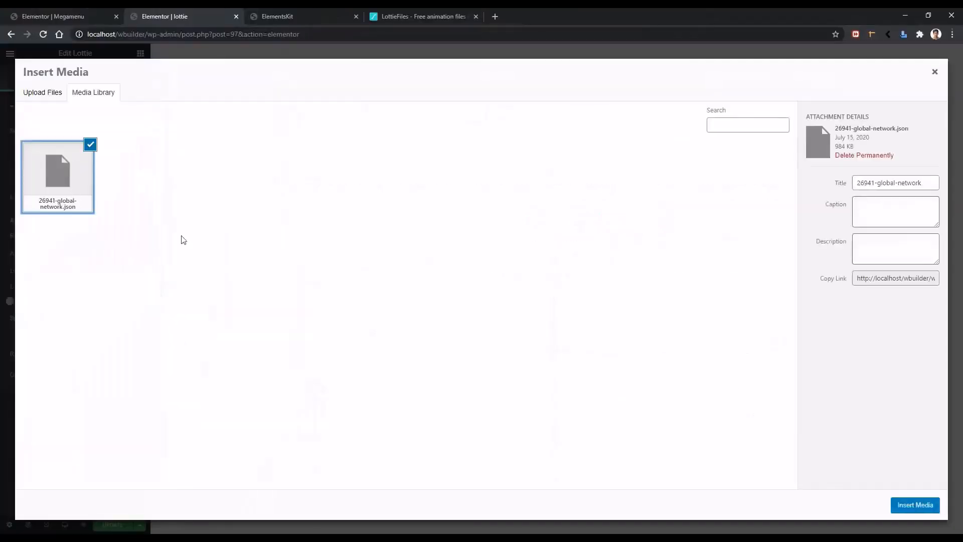
left_click(919, 506)
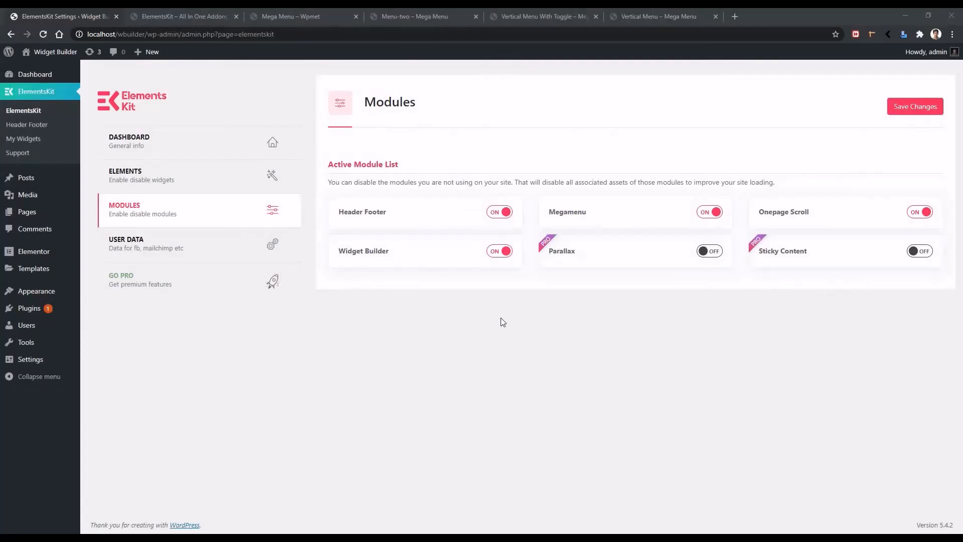
- Visit the ElementsKit website and its Mega Menu page, and examine the predefined Nav Menu and Vertical Menu demos
left_click(501, 317)
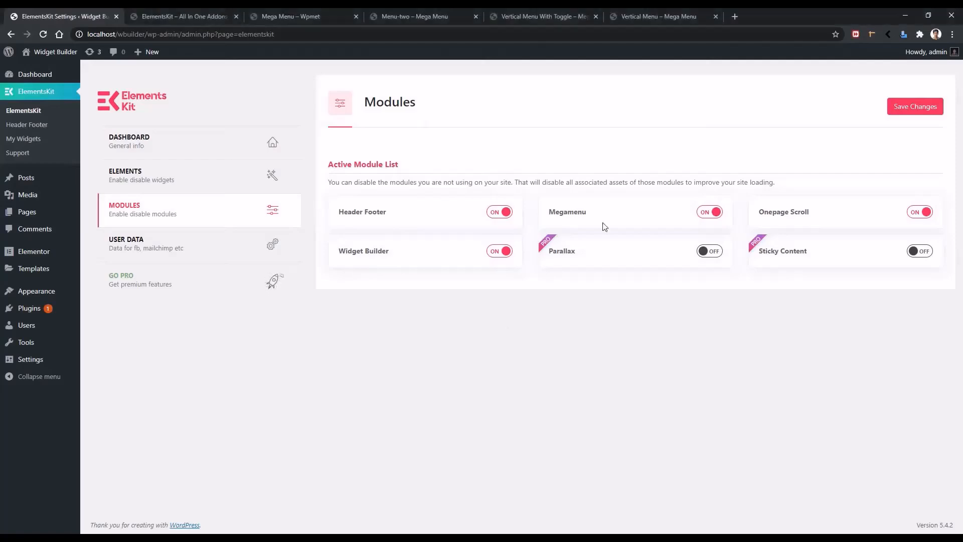
left_click(173, 19)
mouse_move(517, 96)
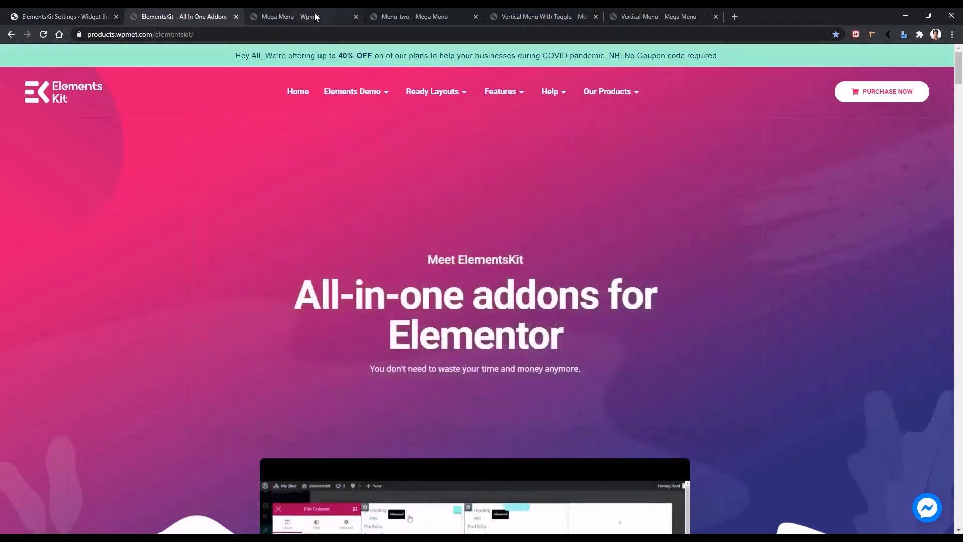
left_click(316, 17)
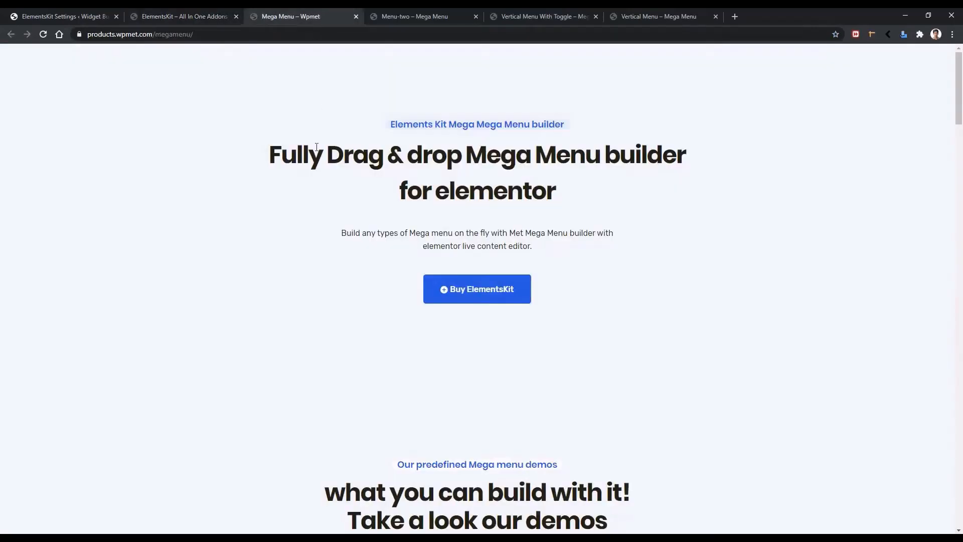
scroll(359, 213, "down", 8)
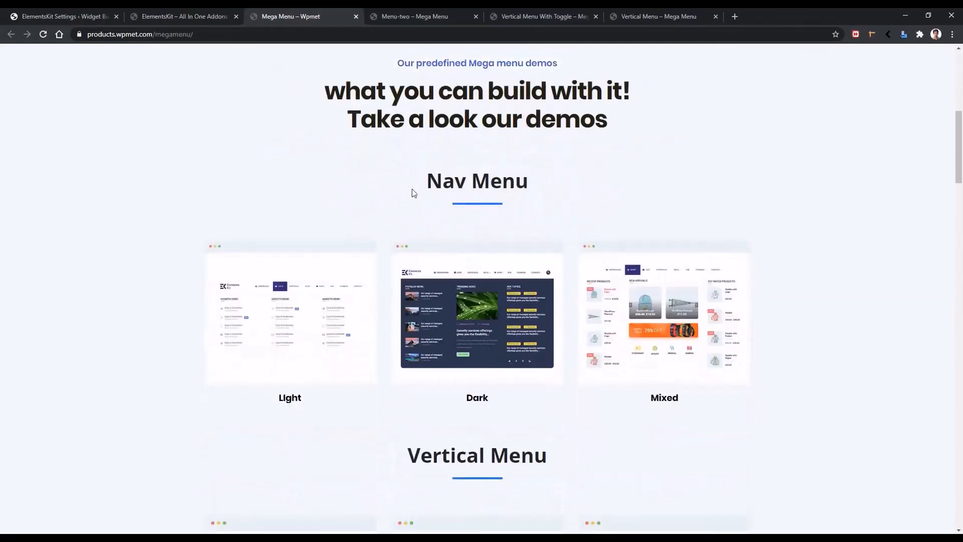
scroll(398, 258, "down", 4)
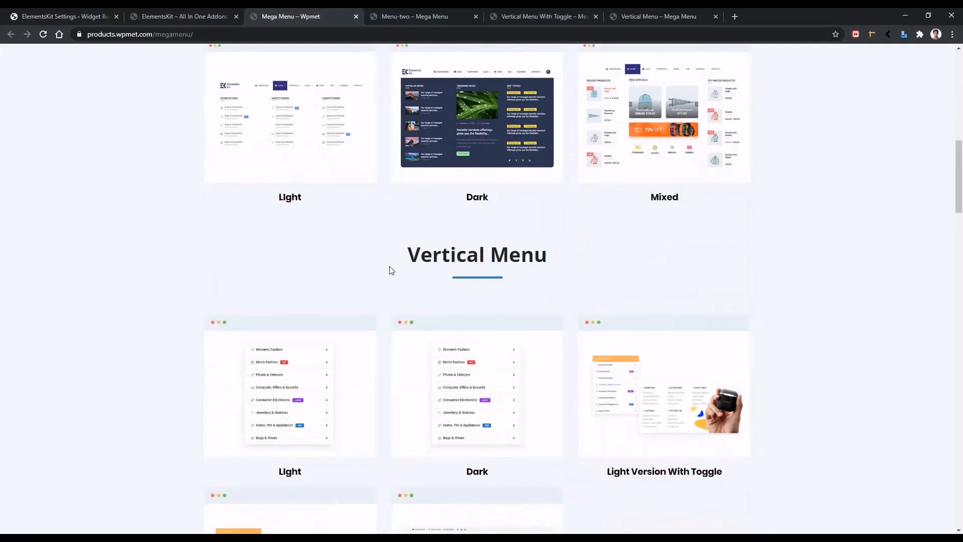
scroll(386, 274, "up", 2)
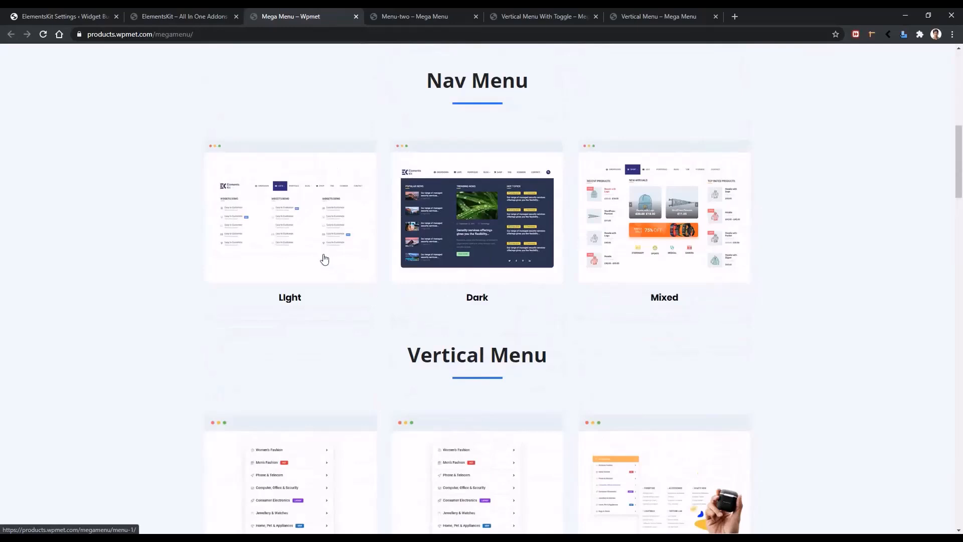
- Open the Menu-two mega menu demo and examine its submenus from Dropdown and Lists through to Contact
left_click(414, 15)
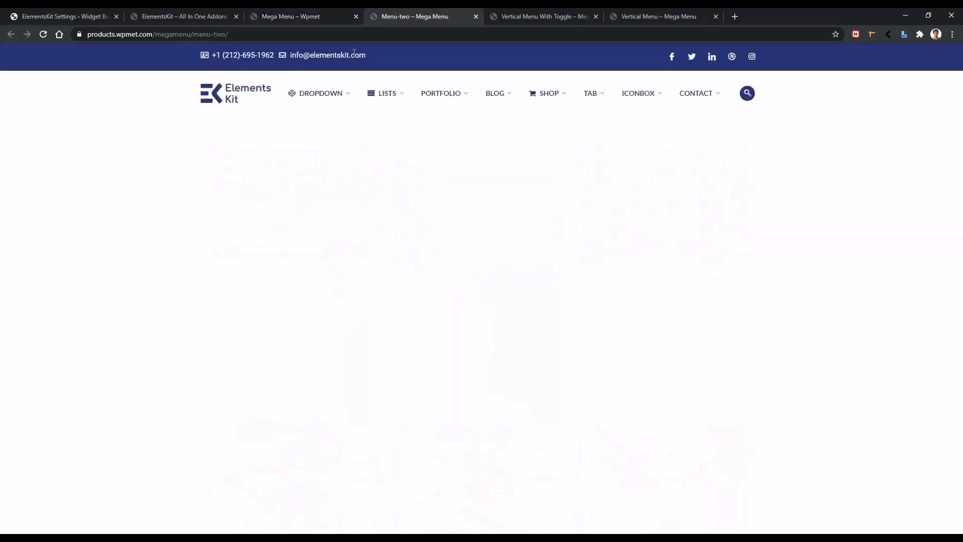
mouse_move(317, 105)
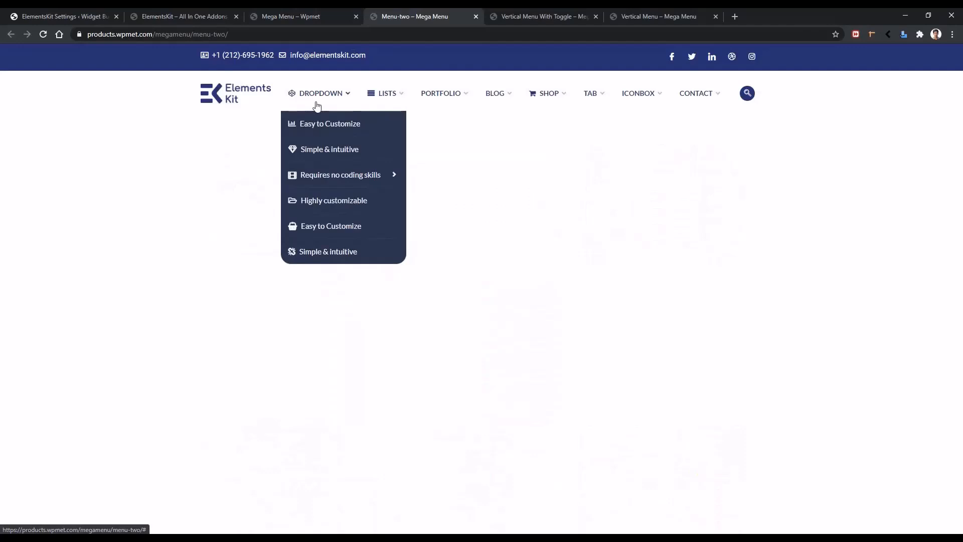
mouse_move(350, 172)
mouse_move(386, 100)
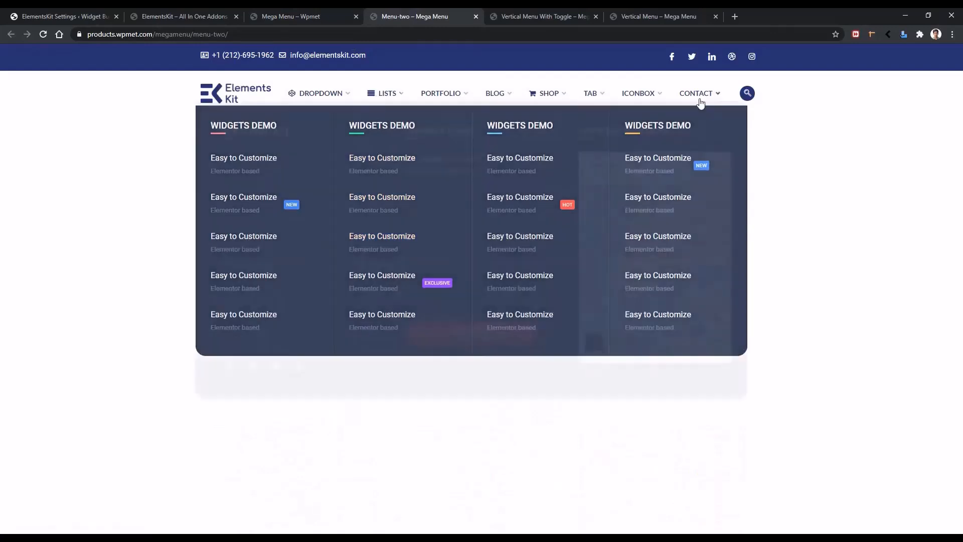
mouse_move(701, 94)
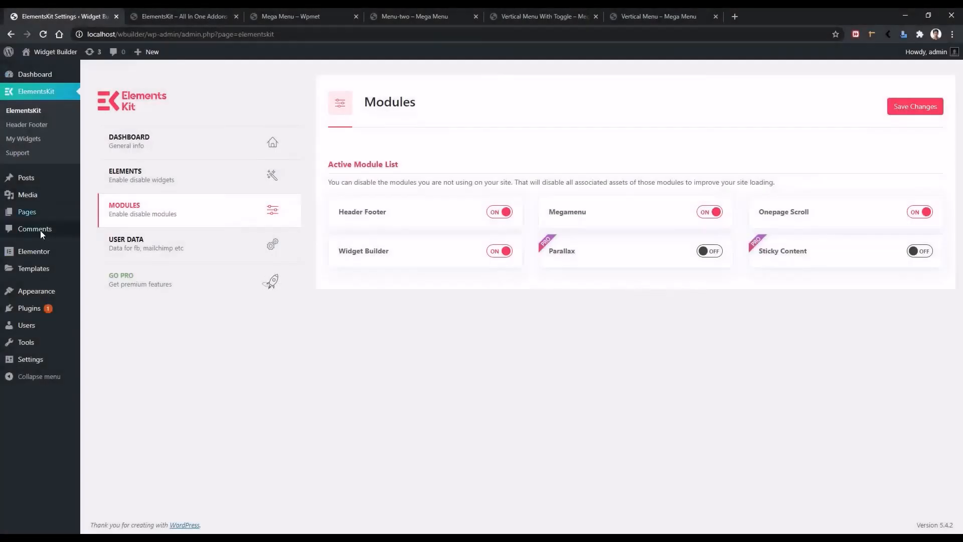
- Create a new navigation menu named "primary menu" in the WordPress site's menu settings
mouse_move(39, 296)
left_click(102, 336)
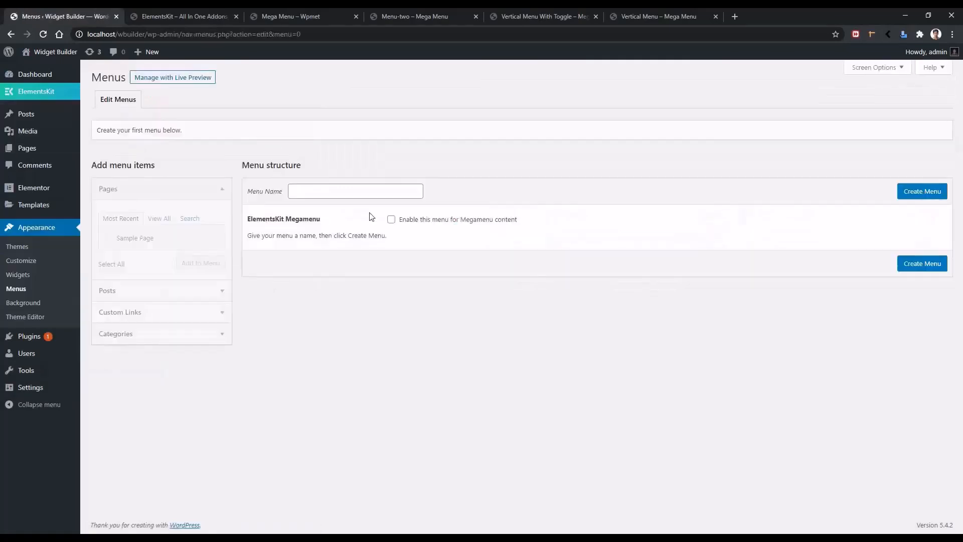
left_click(370, 191)
type("primary menu")
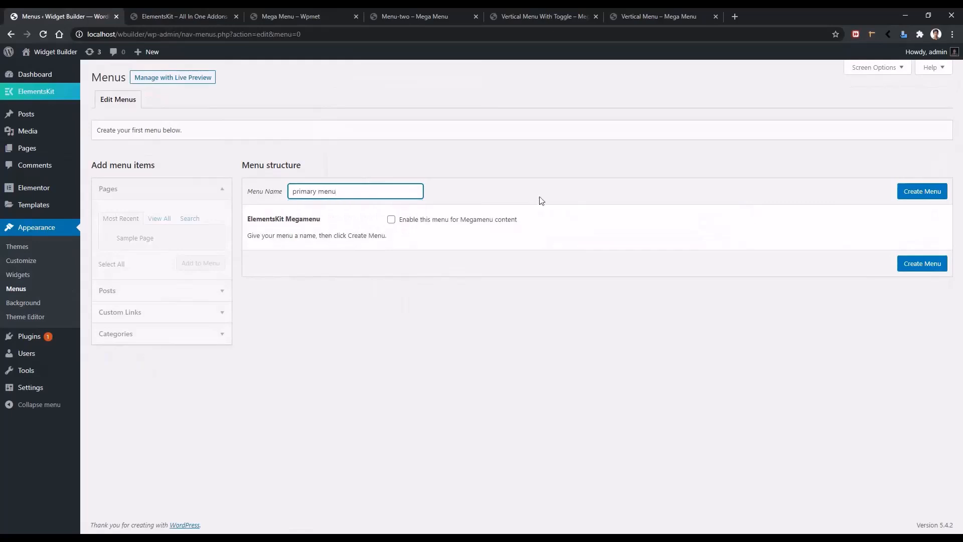
key("Return")
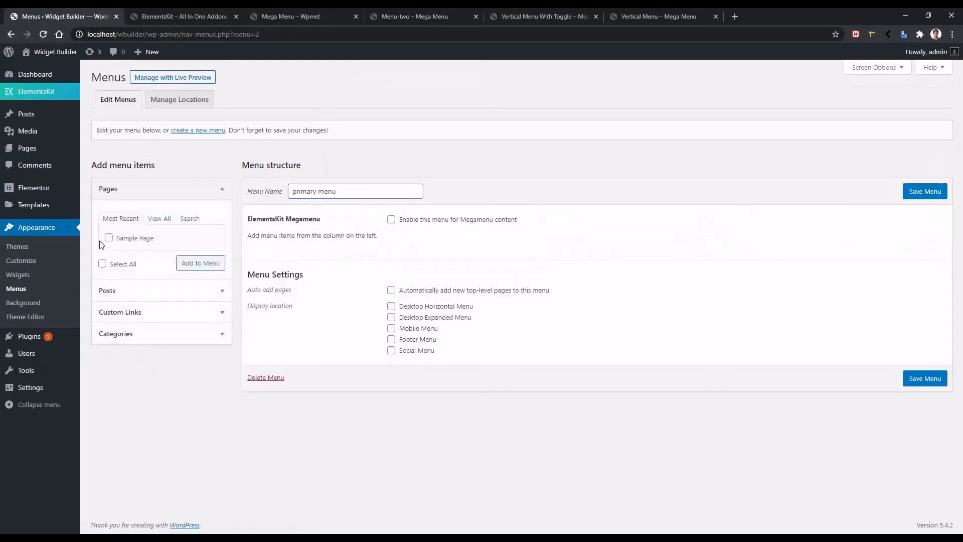
- Add a custom link with the text "Home" and the URL "#" to the primary menu
left_click(150, 313)
left_click(185, 266)
type("#")
key("Tab")
type("Home")
left_click(201, 307)
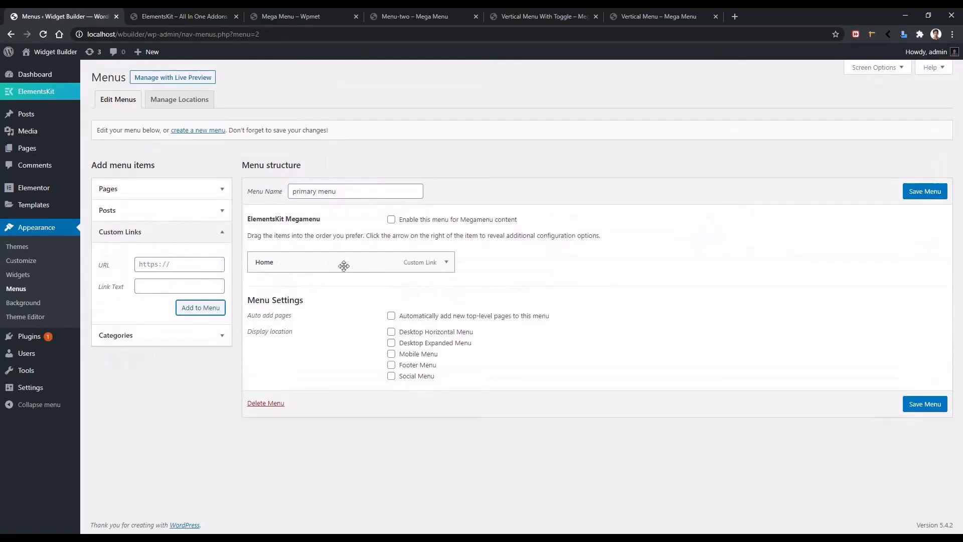
- Enable the primary menu for Megamenu content and turn on the mega menu for the Home item
left_click(391, 220)
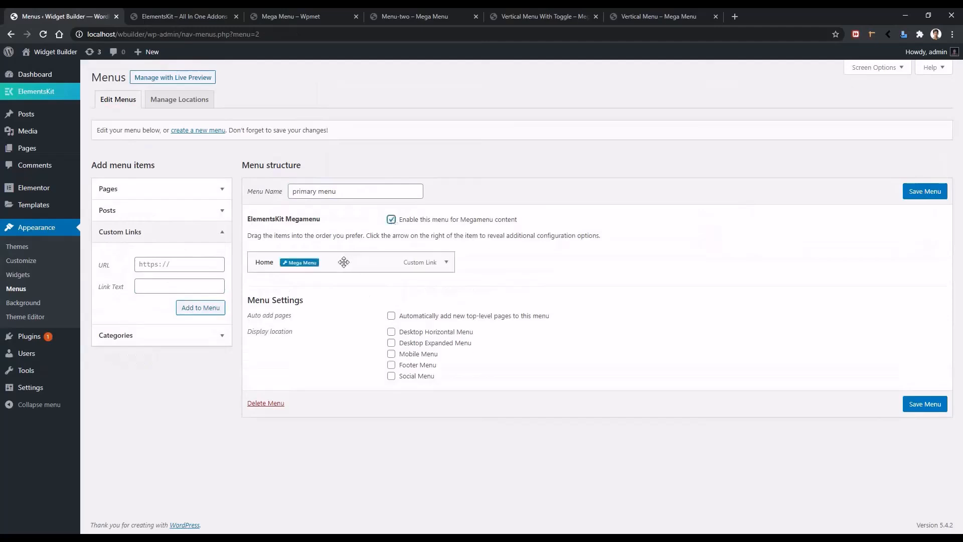
left_click(299, 264)
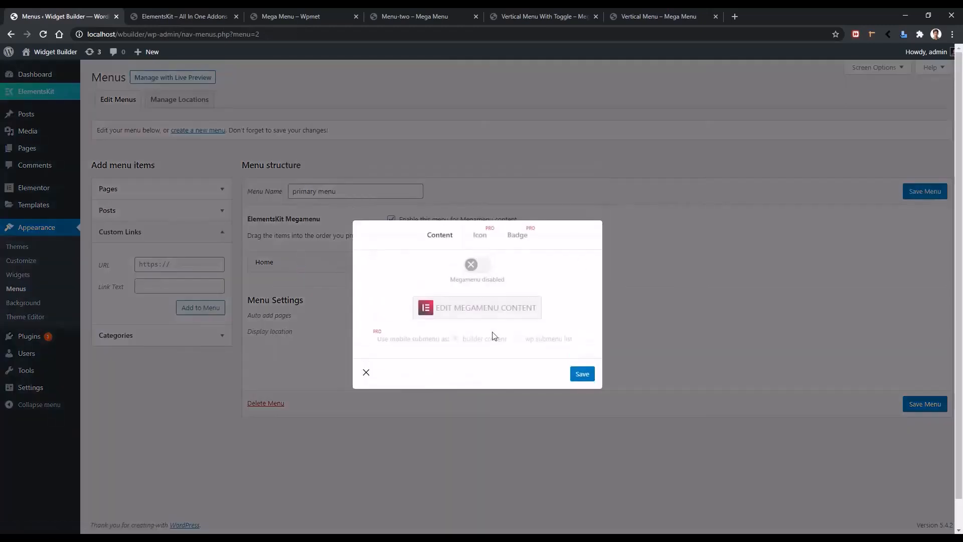
left_click(482, 266)
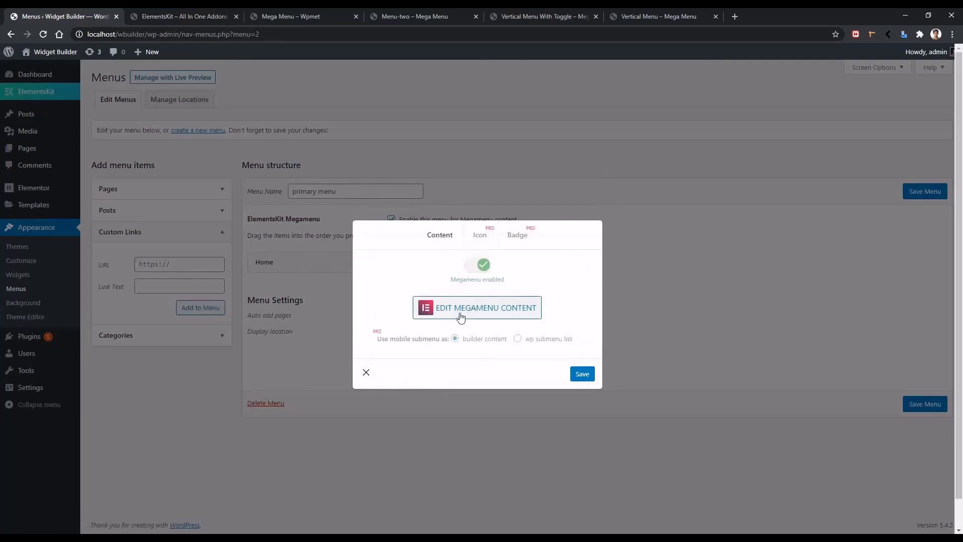
- Review the Home item's icon and badge settings, and open its mega menu content in the Elementor editor
left_click(483, 237)
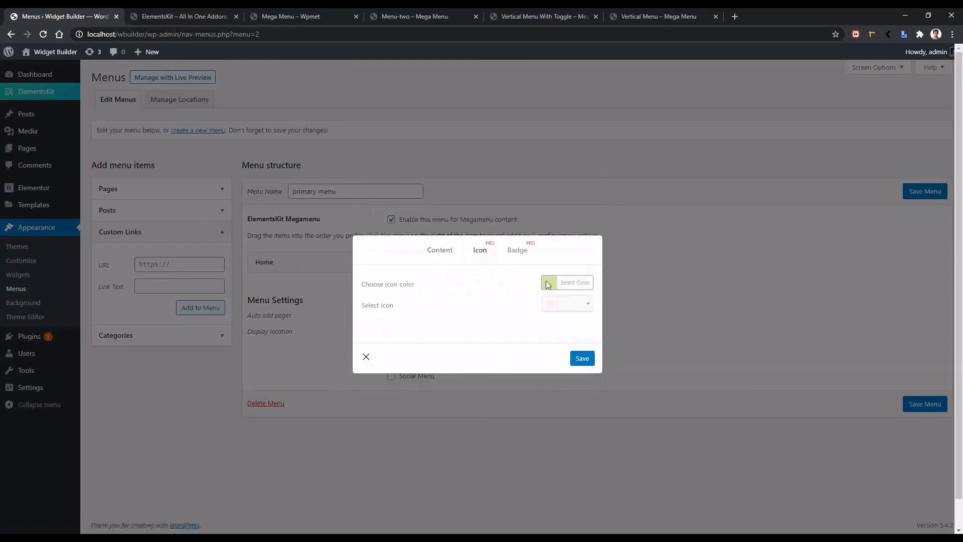
left_click(521, 254)
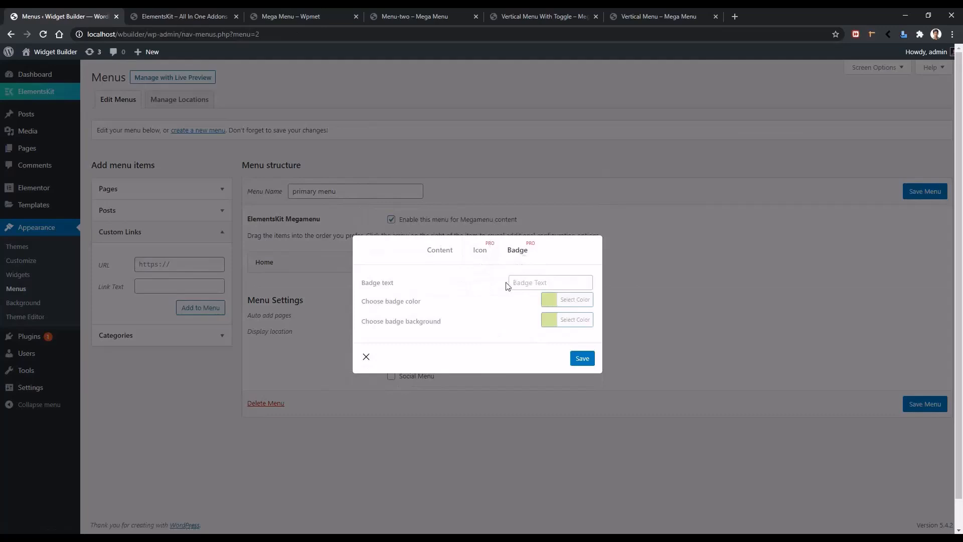
left_click(451, 254)
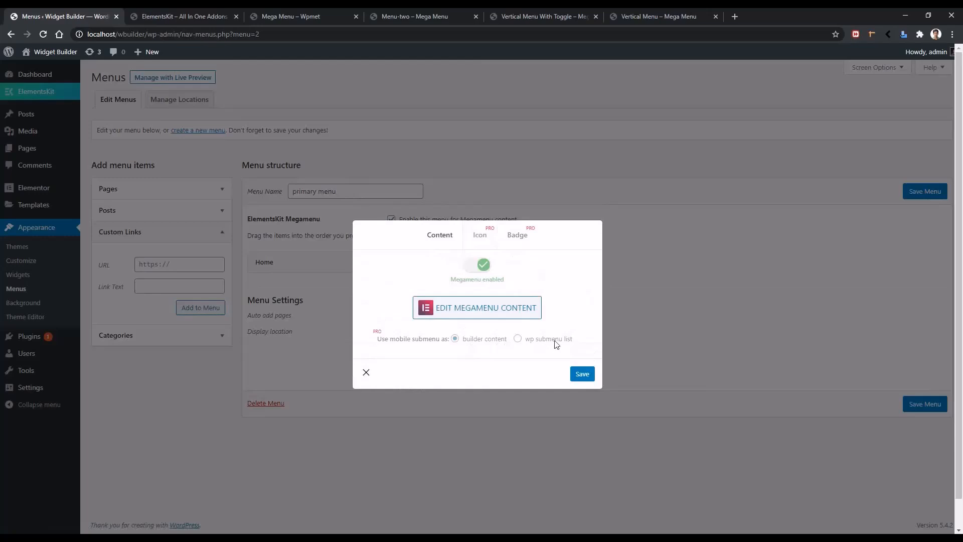
left_click(467, 313)
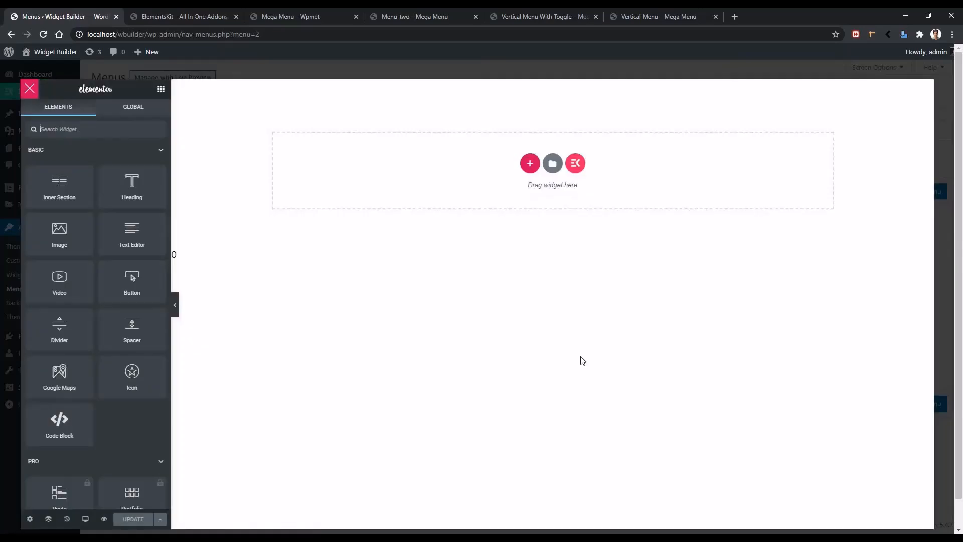